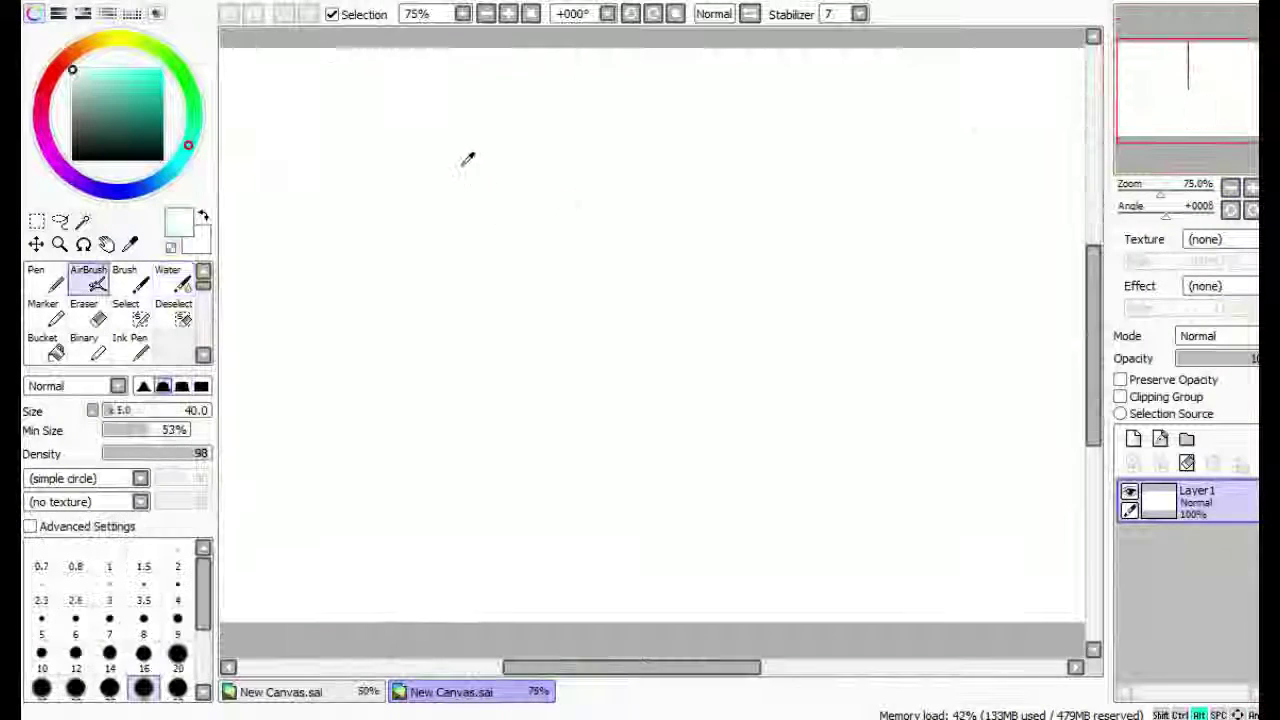
Set the airbrush to a saturated blue and reduce its size to 5 for sketching.
{"action": "left_click", "coordinate": [162, 70]}
{"action": "left_click", "coordinate": [115, 190]}
{"action": "mouse_move", "coordinate": [506, 241]}
{"action": "left_mouse_down"}
{"action": "mouse_move", "coordinate": [456, 274]}
{"action": "mouse_move", "coordinate": [506, 304]}
{"action": "left_mouse_up"}
{"action": "key", "text": "bracketleft"}
{"action": "key", "text": "bracketleft"}
{"action": "key", "text": "bracketleft"}
{"action": "key", "text": "bracketleft"}
{"action": "key", "text": "bracketleft"}
{"action": "key", "text": "bracketleft"}
{"action": "key", "text": "bracketleft"}
{"action": "key", "text": "bracketleft"}
{"action": "key", "text": "bracketleft"}
{"action": "key", "text": "bracketleft"}
{"action": "key", "text": "bracketleft"}
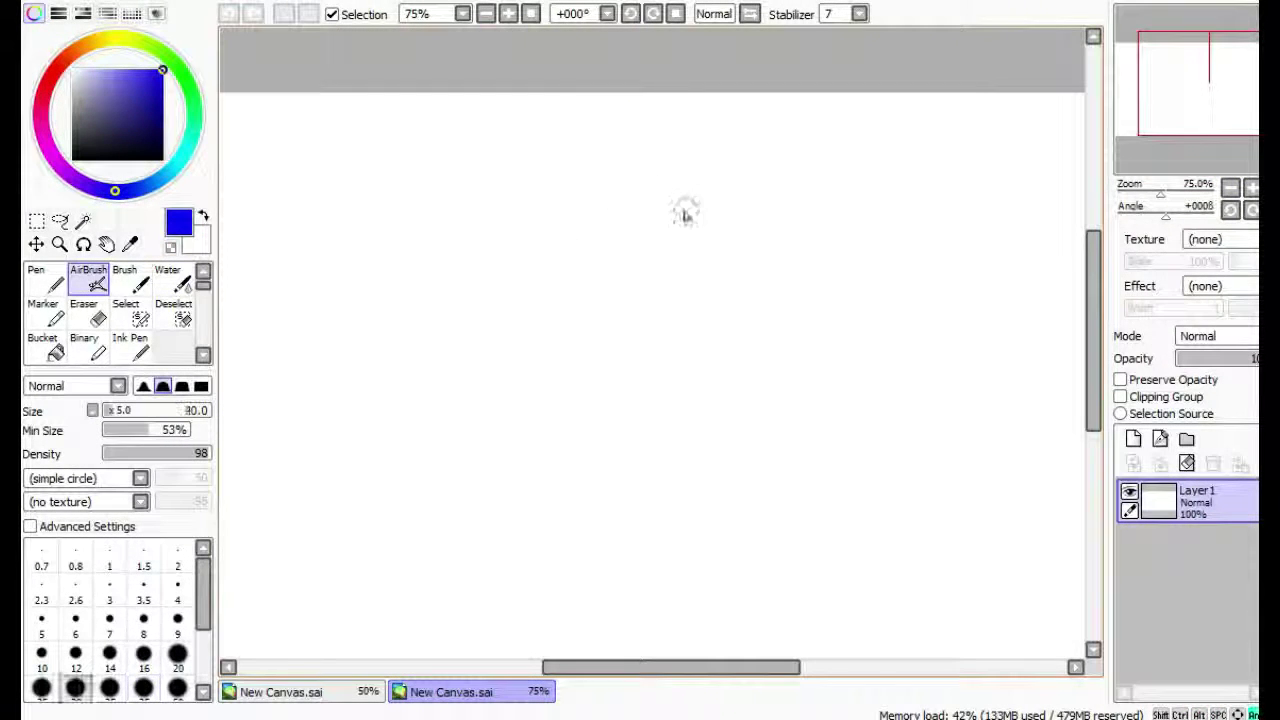
{"action": "mouse_move", "coordinate": [600, 177]}
{"action": "left_mouse_down"}
{"action": "mouse_move", "coordinate": [680, 189]}
{"action": "mouse_move", "coordinate": [810, 295]}
{"action": "left_mouse_up"}
{"action": "key", "text": "ctrl+z"}
{"action": "key", "text": "bracketleft"}
{"action": "key", "text": "bracketleft"}
Sketch an oval head with a curved neck, a centre torso line and a slanted shoulder line.
{"action": "left_click_drag", "start_coordinate": [791, 120], "coordinate": [729, 457]}
{"action": "left_click_drag", "start_coordinate": [645, 335], "coordinate": [563, 600]}
{"action": "left_click_drag", "start_coordinate": [574, 500], "coordinate": [580, 383]}
{"action": "left_click_drag", "start_coordinate": [523, 298], "coordinate": [610, 320]}
{"action": "mouse_move", "coordinate": [575, 322]}
{"action": "left_mouse_down"}
{"action": "mouse_move", "coordinate": [828, 395]}
{"action": "mouse_move", "coordinate": [557, 510]}
{"action": "left_mouse_up"}
{"action": "left_click_drag", "start_coordinate": [842, 420], "coordinate": [902, 415]}
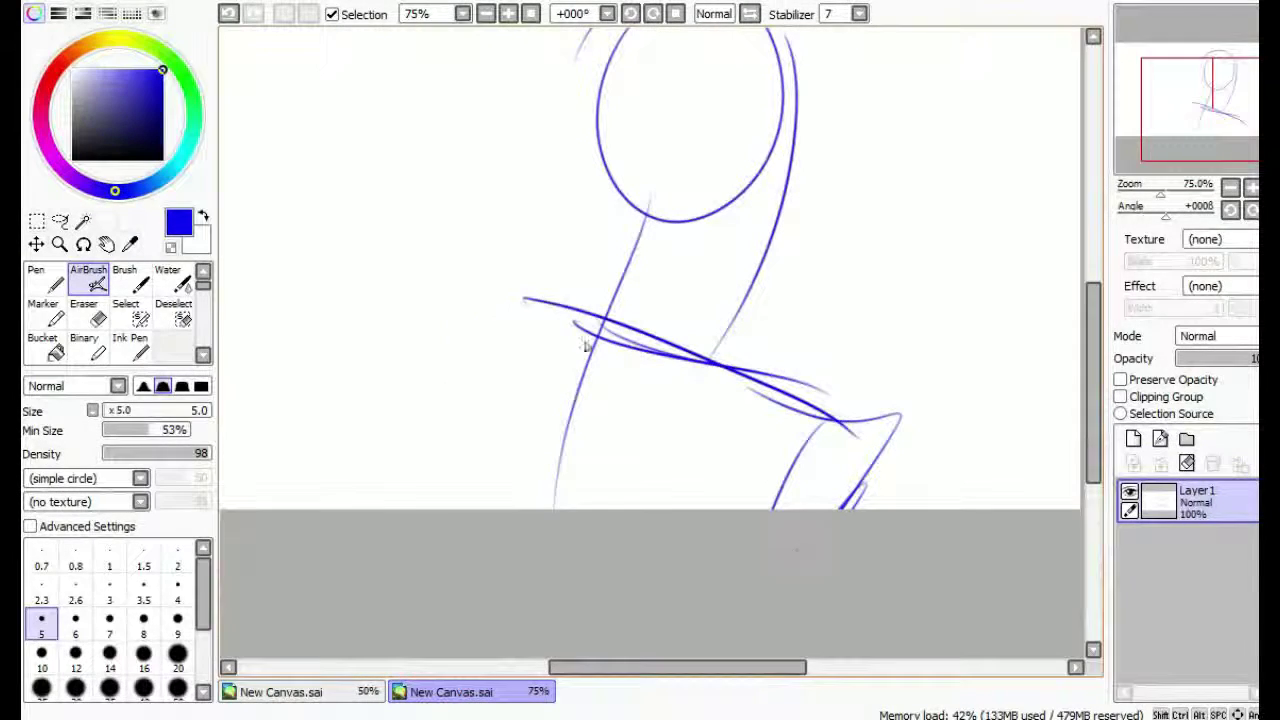
Sketch both upper arms and the sides of the torso down from the shoulders.
{"action": "left_click_drag", "start_coordinate": [522, 305], "coordinate": [397, 510]}
{"action": "left_click_drag", "start_coordinate": [502, 335], "coordinate": [442, 510]}
{"action": "mouse_move", "coordinate": [832, 425]}
{"action": "left_mouse_down"}
{"action": "mouse_move", "coordinate": [762, 510]}
{"action": "mouse_move", "coordinate": [837, 505]}
{"action": "left_mouse_up"}
{"action": "mouse_move", "coordinate": [495, 332]}
{"action": "left_mouse_down"}
{"action": "mouse_move", "coordinate": [613, 407]}
{"action": "mouse_move", "coordinate": [674, 323]}
{"action": "left_mouse_up"}
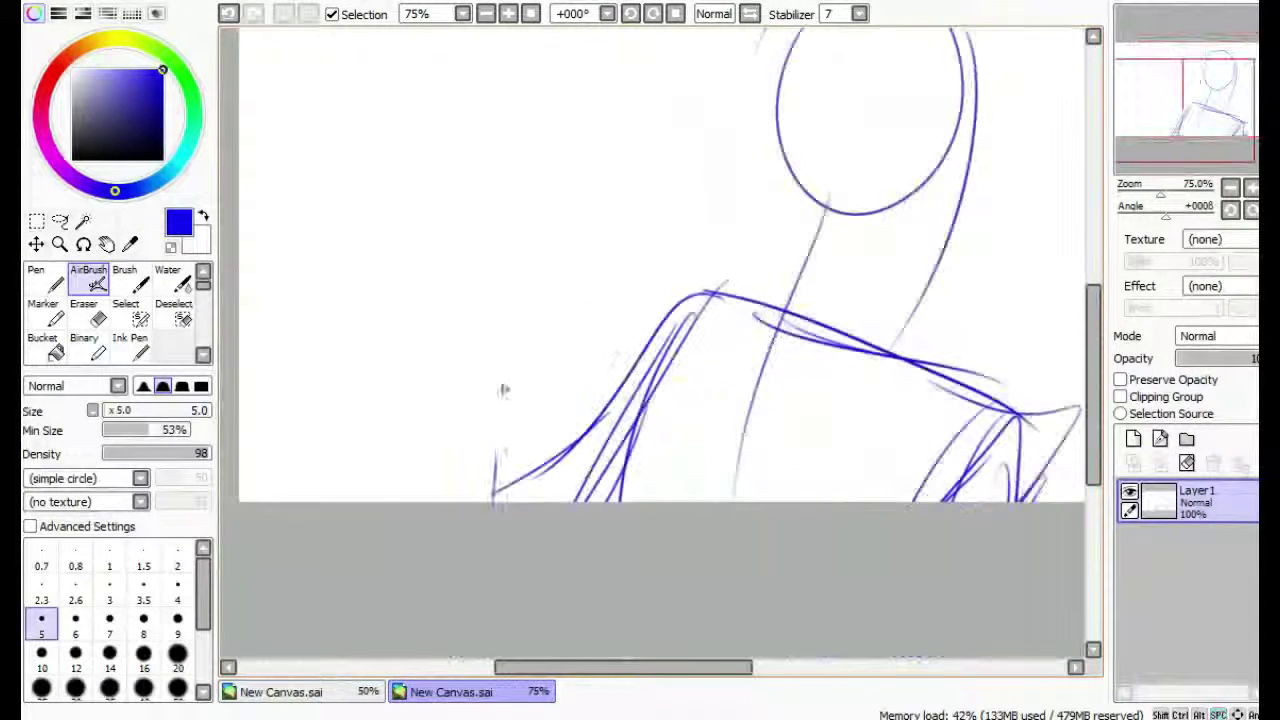
Sketch the raised forearm beside the torso, ending in a clenched fist with extended digits.
{"action": "left_click_drag", "start_coordinate": [500, 290], "coordinate": [500, 500]}
{"action": "mouse_move", "coordinate": [385, 500]}
{"action": "left_mouse_down"}
{"action": "mouse_move", "coordinate": [446, 245]}
{"action": "mouse_move", "coordinate": [515, 275]}
{"action": "mouse_move", "coordinate": [546, 242]}
{"action": "left_mouse_up"}
{"action": "mouse_move", "coordinate": [448, 250]}
{"action": "left_mouse_down"}
{"action": "mouse_move", "coordinate": [460, 160]}
{"action": "mouse_move", "coordinate": [545, 200]}
{"action": "mouse_move", "coordinate": [548, 228]}
{"action": "left_mouse_up"}
{"action": "left_click_drag", "start_coordinate": [482, 240], "coordinate": [550, 238]}
{"action": "left_click_drag", "start_coordinate": [482, 265], "coordinate": [545, 255]}
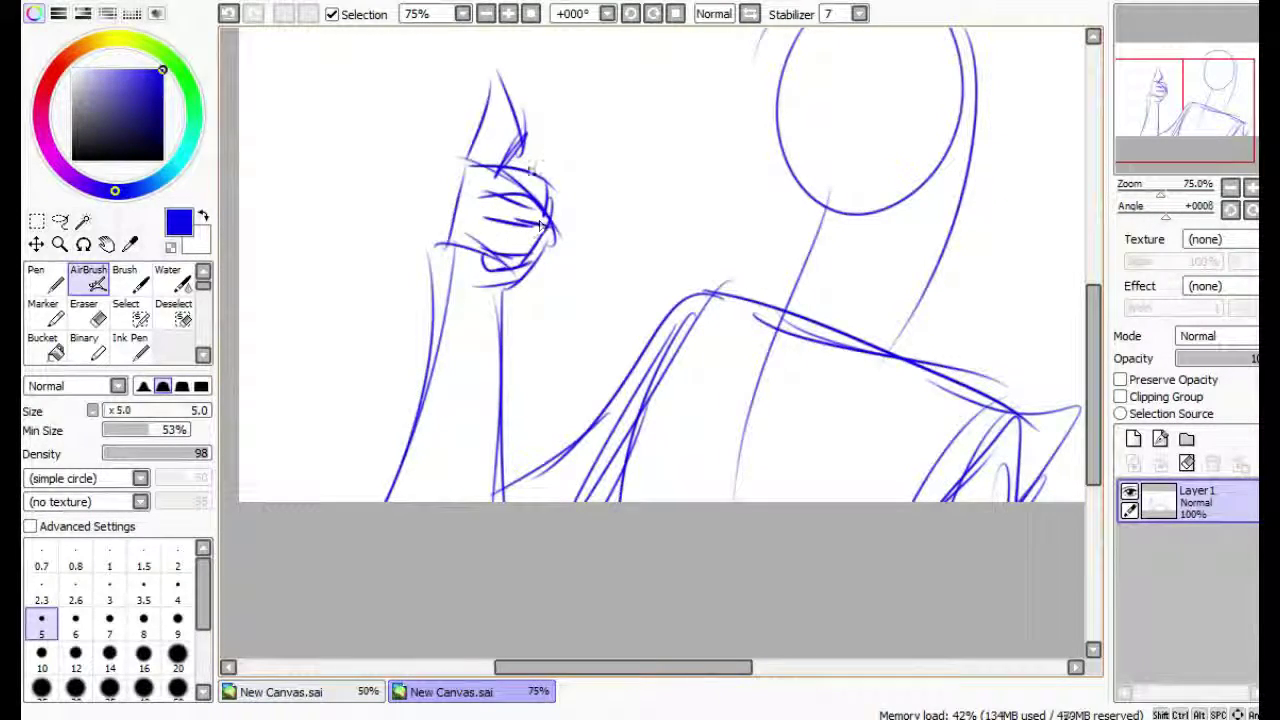
{"action": "left_click_drag", "start_coordinate": [528, 190], "coordinate": [590, 172]}
{"action": "left_click_drag", "start_coordinate": [553, 283], "coordinate": [571, 493]}
{"action": "left_click_drag", "start_coordinate": [840, 212], "coordinate": [757, 240]}
{"action": "left_click_drag", "start_coordinate": [868, 346], "coordinate": [718, 176]}
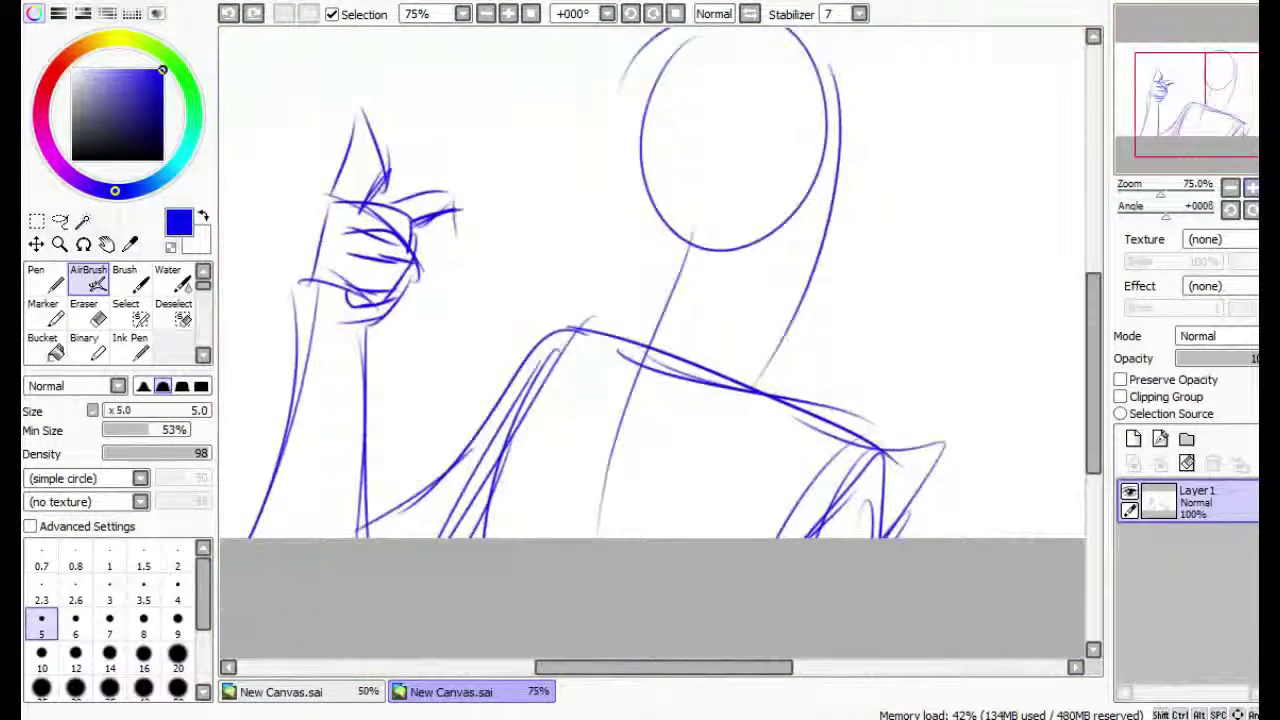
Sketch curved vertical and horizontal facial guide lines across the head oval.
{"action": "scroll", "coordinate": [718, 176], "scroll_direction": "up", "scroll_amount": 1}
{"action": "left_click_drag", "start_coordinate": [695, 60], "coordinate": [665, 440]}
{"action": "left_click_drag", "start_coordinate": [700, 200], "coordinate": [690, 235]}
{"action": "left_click_drag", "start_coordinate": [580, 270], "coordinate": [865, 240]}
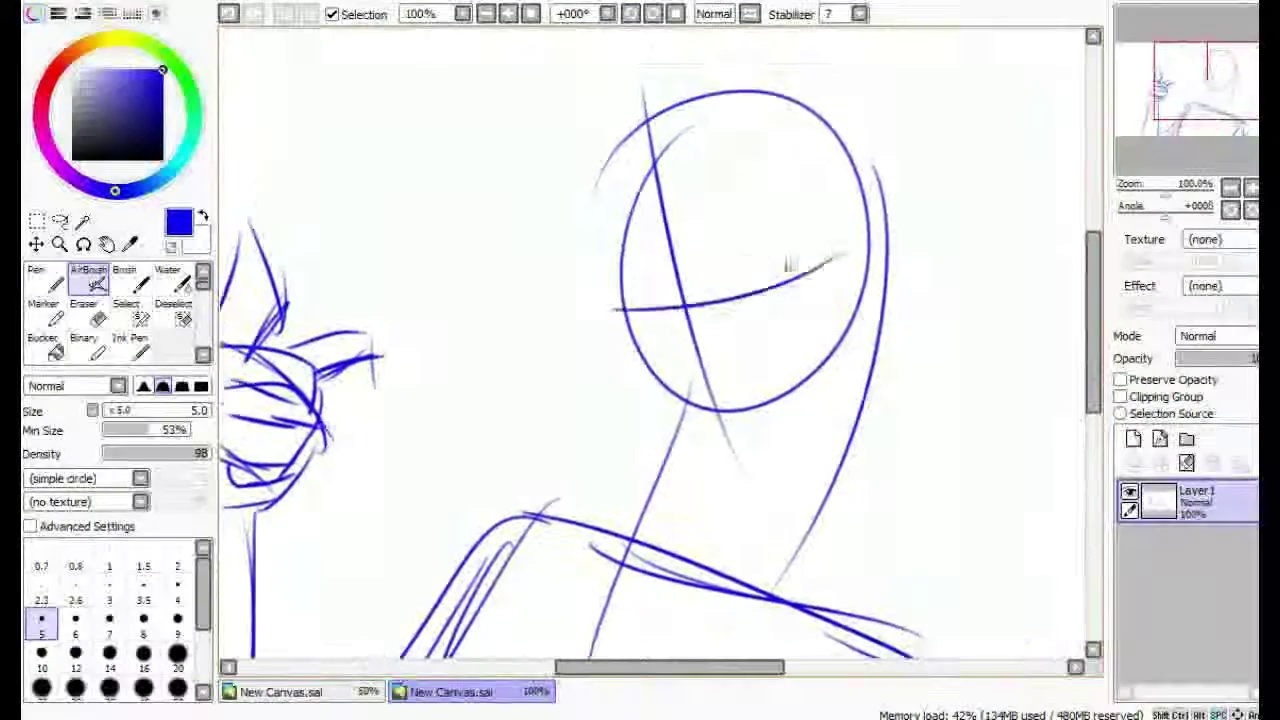
{"action": "key", "text": "ctrl+z"}
{"action": "left_click_drag", "start_coordinate": [683, 95], "coordinate": [686, 460]}
Sketch the front edge of the face and the angled jaw lines below the head oval.
{"action": "left_click_drag", "start_coordinate": [593, 160], "coordinate": [650, 420]}
{"action": "left_click_drag", "start_coordinate": [610, 400], "coordinate": [740, 440]}
{"action": "left_click_drag", "start_coordinate": [840, 245], "coordinate": [740, 450]}
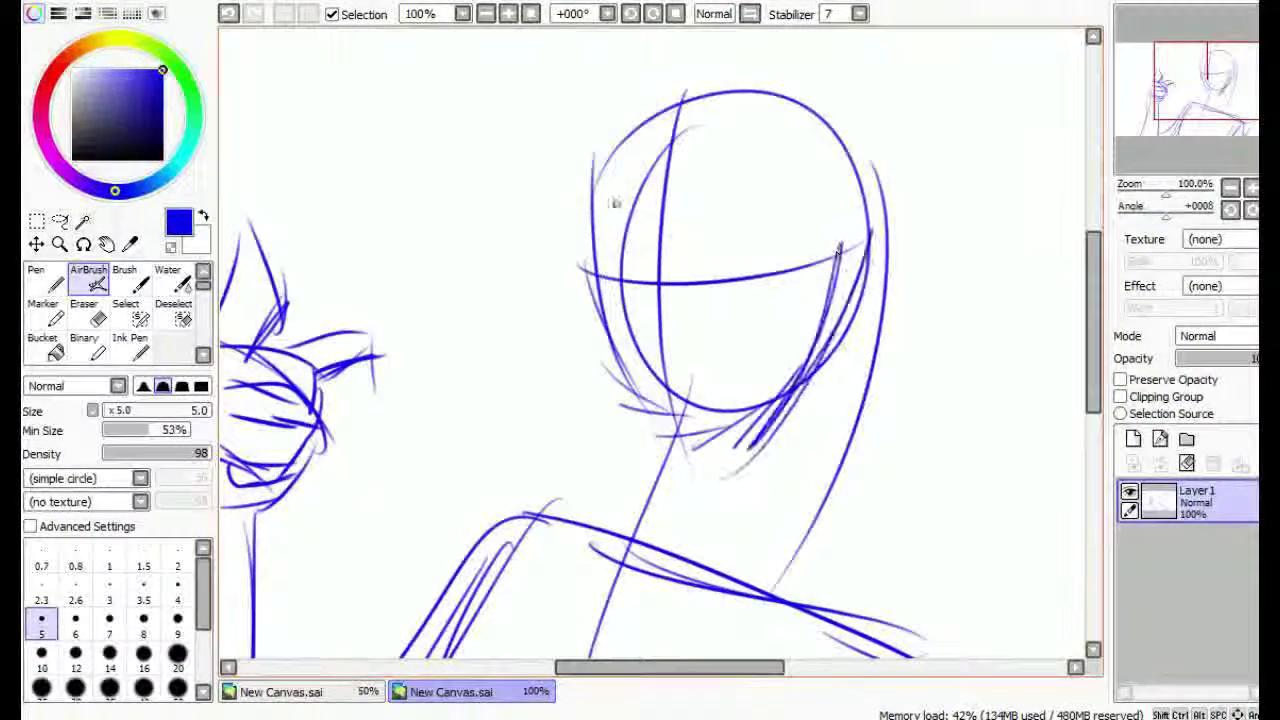
Rough in the projecting snout with its bridge, front edge and side planes.
{"action": "left_click_drag", "start_coordinate": [614, 200], "coordinate": [505, 325]}
{"action": "left_click_drag", "start_coordinate": [505, 325], "coordinate": [585, 452]}
{"action": "mouse_move", "coordinate": [705, 215]}
{"action": "left_mouse_down"}
{"action": "mouse_move", "coordinate": [660, 340]}
{"action": "mouse_move", "coordinate": [612, 392]}
{"action": "left_mouse_up"}
{"action": "left_click_drag", "start_coordinate": [505, 322], "coordinate": [640, 352]}
{"action": "left_click_drag", "start_coordinate": [745, 218], "coordinate": [610, 380]}
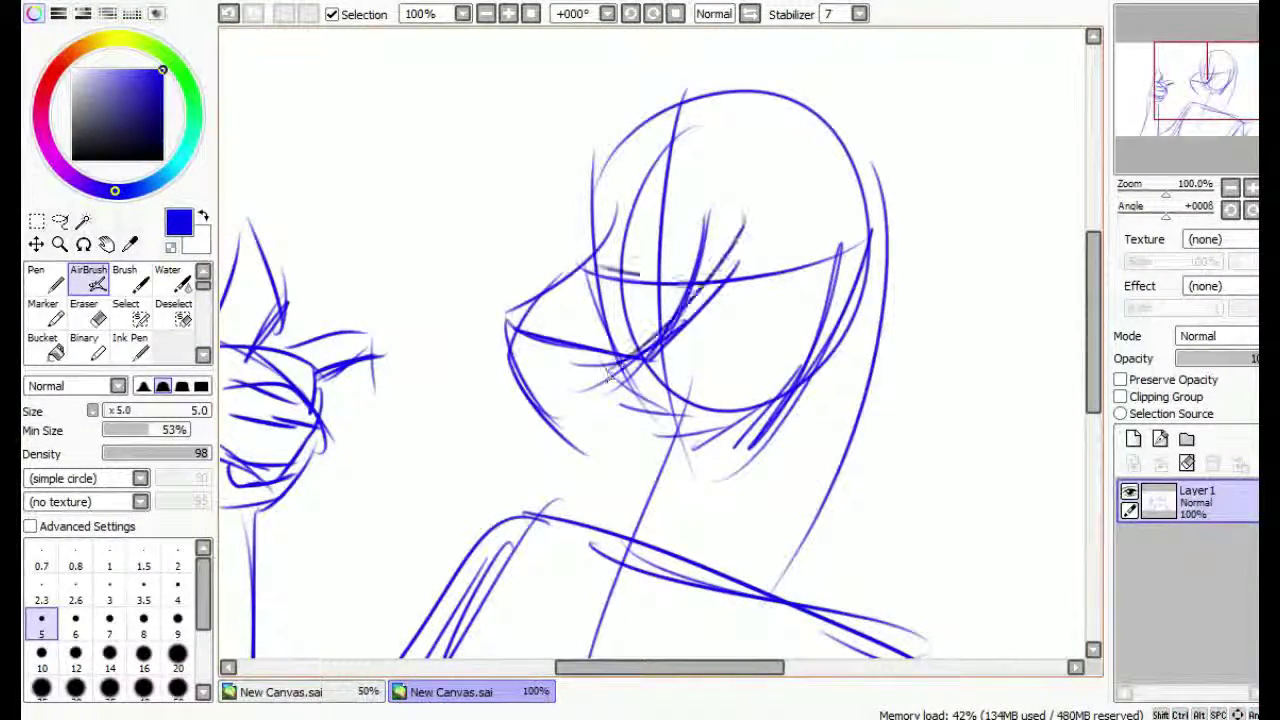
Sketch the snout's upper plane, the wide curved grin with its mouth corner, and small fangs.
{"action": "left_click_drag", "start_coordinate": [585, 268], "coordinate": [700, 290]}
{"action": "mouse_move", "coordinate": [510, 318]}
{"action": "left_mouse_down"}
{"action": "mouse_move", "coordinate": [500, 398]}
{"action": "mouse_move", "coordinate": [596, 428]}
{"action": "left_mouse_up"}
{"action": "mouse_move", "coordinate": [596, 428]}
{"action": "left_mouse_down"}
{"action": "mouse_move", "coordinate": [626, 363]}
{"action": "mouse_move", "coordinate": [666, 406]}
{"action": "mouse_move", "coordinate": [701, 401]}
{"action": "mouse_move", "coordinate": [746, 345]}
{"action": "mouse_move", "coordinate": [792, 338]}
{"action": "left_mouse_up"}
{"action": "left_click_drag", "start_coordinate": [592, 462], "coordinate": [700, 422]}
{"action": "left_click_drag", "start_coordinate": [533, 428], "coordinate": [548, 452]}
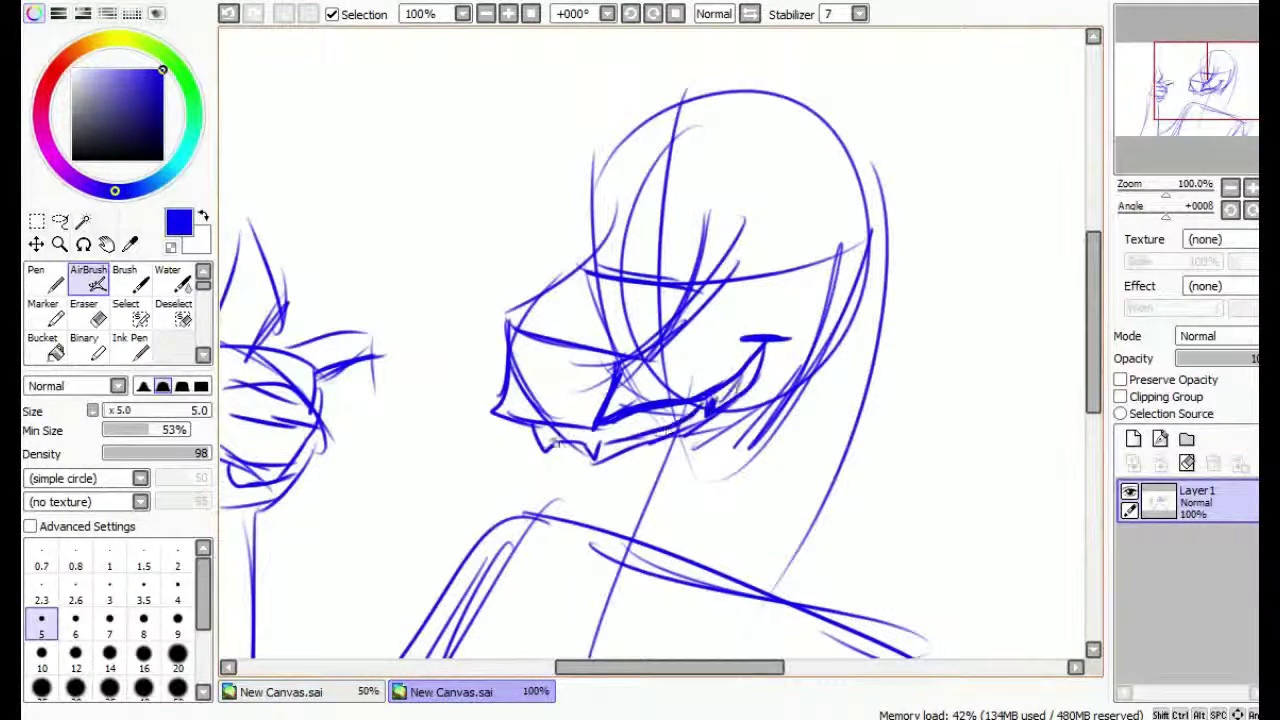
Sketch the lower jaw and chin beneath the grin.
{"action": "left_click_drag", "start_coordinate": [595, 500], "coordinate": [735, 448]}
{"action": "left_click_drag", "start_coordinate": [672, 478], "coordinate": [798, 402]}
{"action": "left_click_drag", "start_coordinate": [700, 400], "coordinate": [650, 500]}
Rough in the eye area with a heavy line across the snout base and slanted strokes above it.
{"action": "left_click_drag", "start_coordinate": [588, 308], "coordinate": [540, 396]}
{"action": "mouse_move", "coordinate": [605, 278]}
{"action": "left_mouse_down"}
{"action": "mouse_move", "coordinate": [592, 382]}
{"action": "mouse_move", "coordinate": [552, 382]}
{"action": "left_mouse_up"}
{"action": "left_click_drag", "start_coordinate": [574, 380], "coordinate": [692, 382]}
{"action": "left_click_drag", "start_coordinate": [655, 240], "coordinate": [588, 382]}
{"action": "left_click_drag", "start_coordinate": [576, 258], "coordinate": [550, 345]}
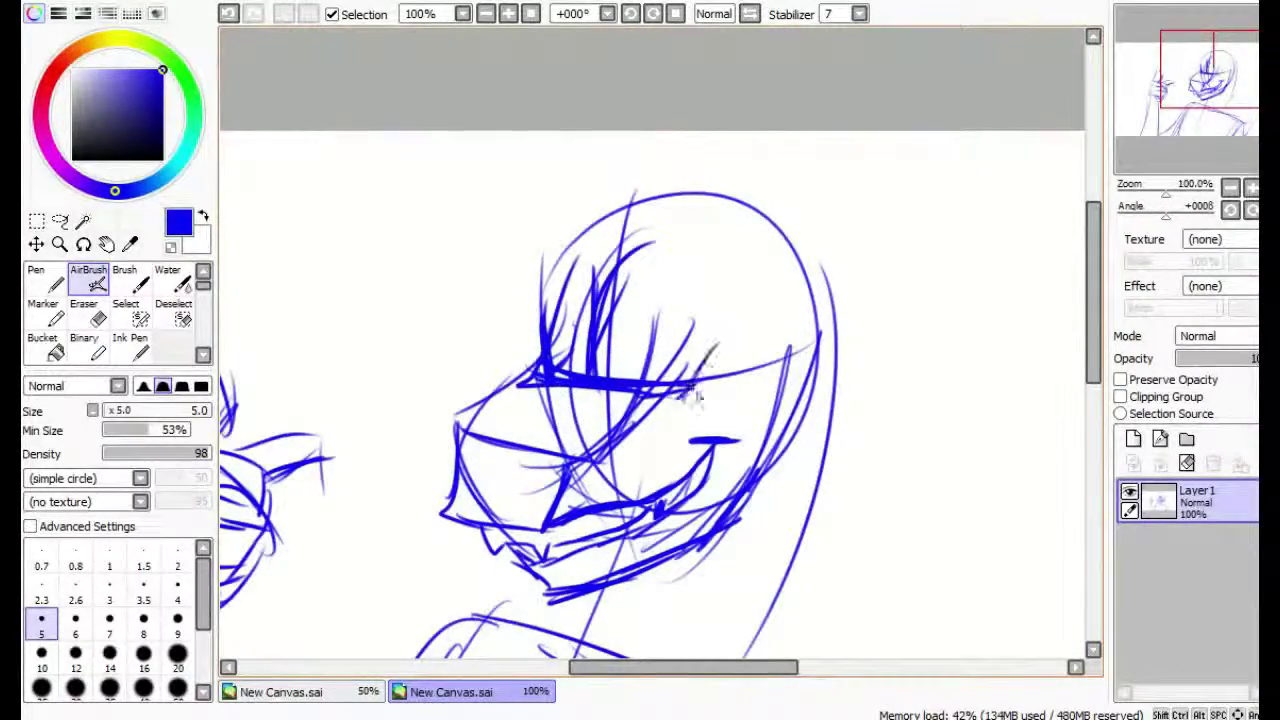
Sketch the curved cheek and two nostrils, and reinforce the bridge of the snout.
{"action": "left_click_drag", "start_coordinate": [700, 397], "coordinate": [740, 277]}
{"action": "left_click_drag", "start_coordinate": [522, 310], "coordinate": [528, 345]}
{"action": "left_click_drag", "start_coordinate": [590, 340], "coordinate": [625, 325]}
{"action": "left_click_drag", "start_coordinate": [585, 390], "coordinate": [600, 412]}
{"action": "left_click_drag", "start_coordinate": [530, 385], "coordinate": [540, 420]}
{"action": "left_click_drag", "start_coordinate": [620, 438], "coordinate": [640, 328]}
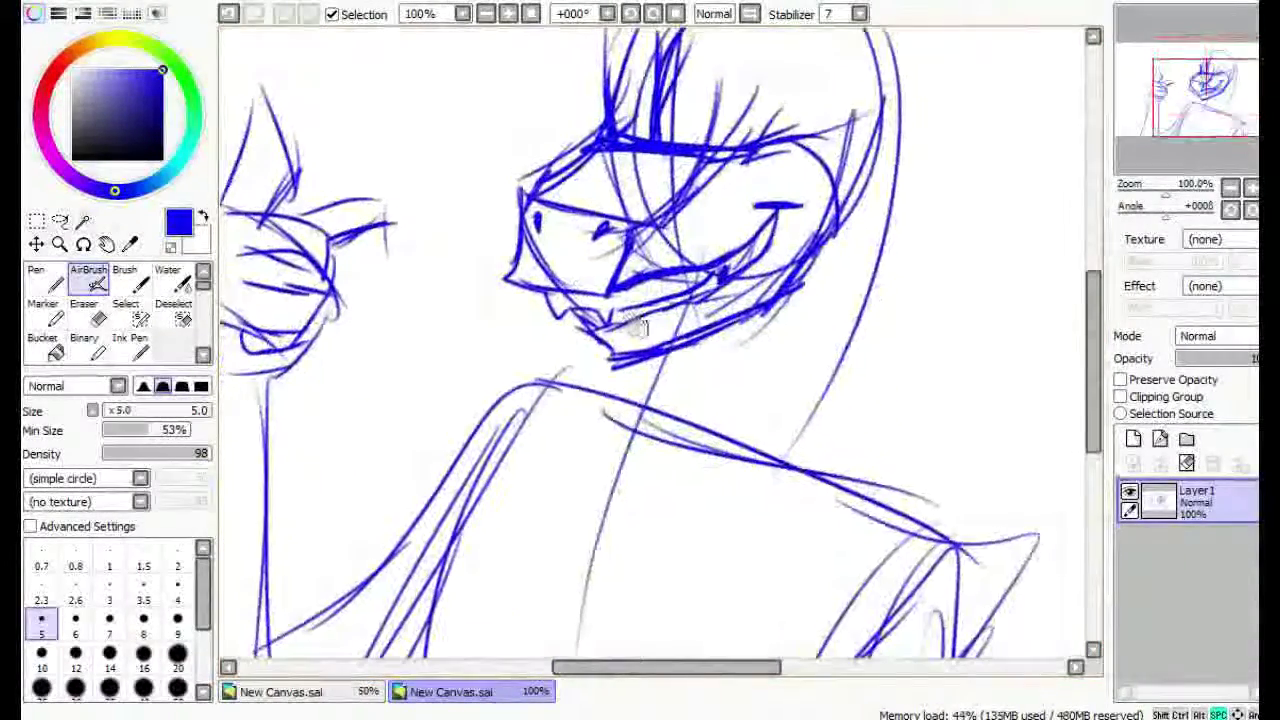
Add strokes along the neck and rough in a curved upper lid for the near eye.
{"action": "left_click_drag", "start_coordinate": [850, 225], "coordinate": [750, 415]}
{"action": "left_click_drag", "start_coordinate": [880, 145], "coordinate": [755, 428]}
{"action": "left_click_drag", "start_coordinate": [740, 150], "coordinate": [600, 480]}
{"action": "mouse_move", "coordinate": [505, 355]}
{"action": "left_mouse_down"}
{"action": "mouse_move", "coordinate": [470, 428]}
{"action": "mouse_move", "coordinate": [628, 457]}
{"action": "left_mouse_up"}
{"action": "left_click_drag", "start_coordinate": [557, 440], "coordinate": [560, 474]}
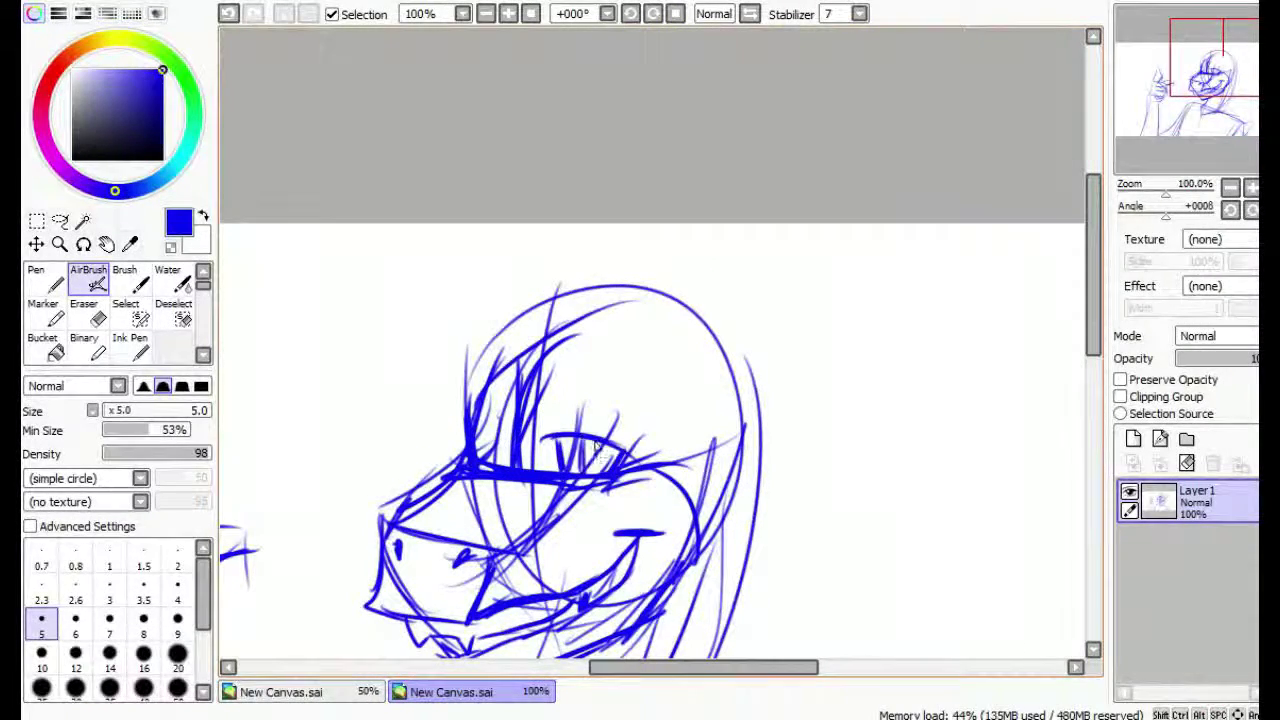
{"action": "left_click_drag", "start_coordinate": [597, 447], "coordinate": [672, 409]}
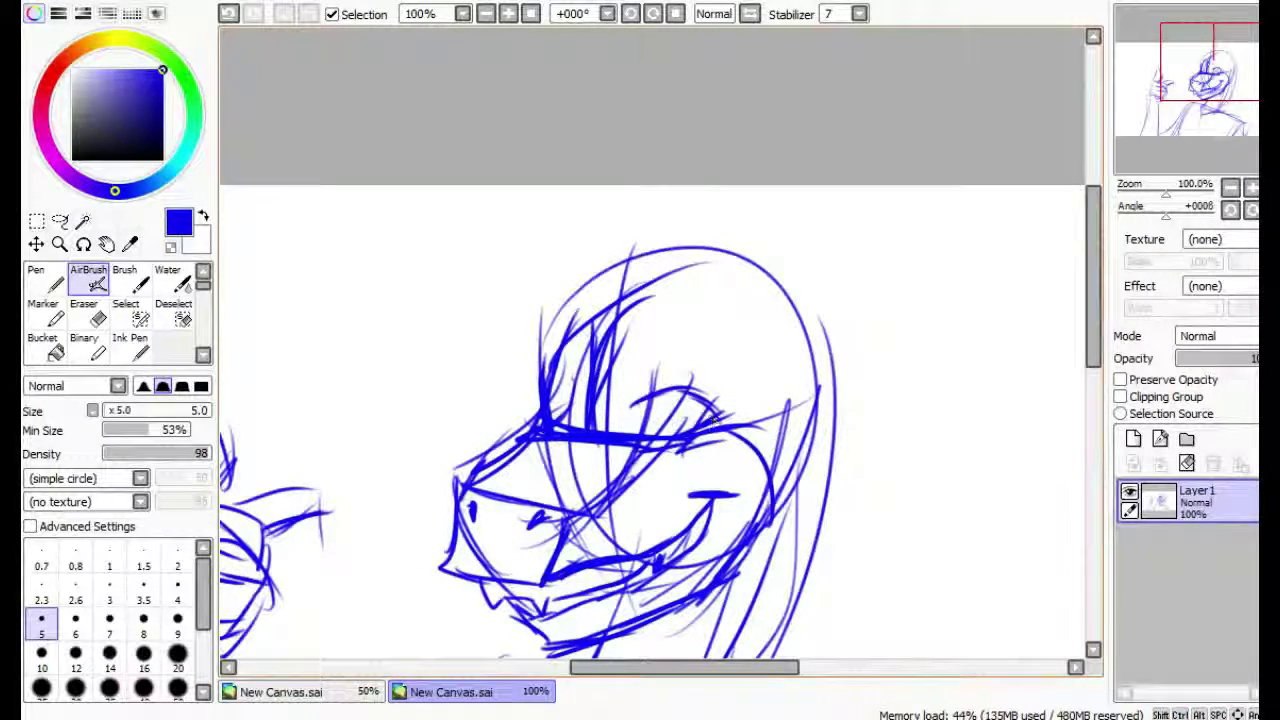
Switch the colour to red and sketch both eyes with angled eyebrows above the snout.
{"action": "left_click", "coordinate": [55, 70]}
{"action": "mouse_move", "coordinate": [649, 404]}
{"action": "left_mouse_down"}
{"action": "mouse_move", "coordinate": [654, 440]}
{"action": "mouse_move", "coordinate": [758, 333]}
{"action": "left_mouse_up"}
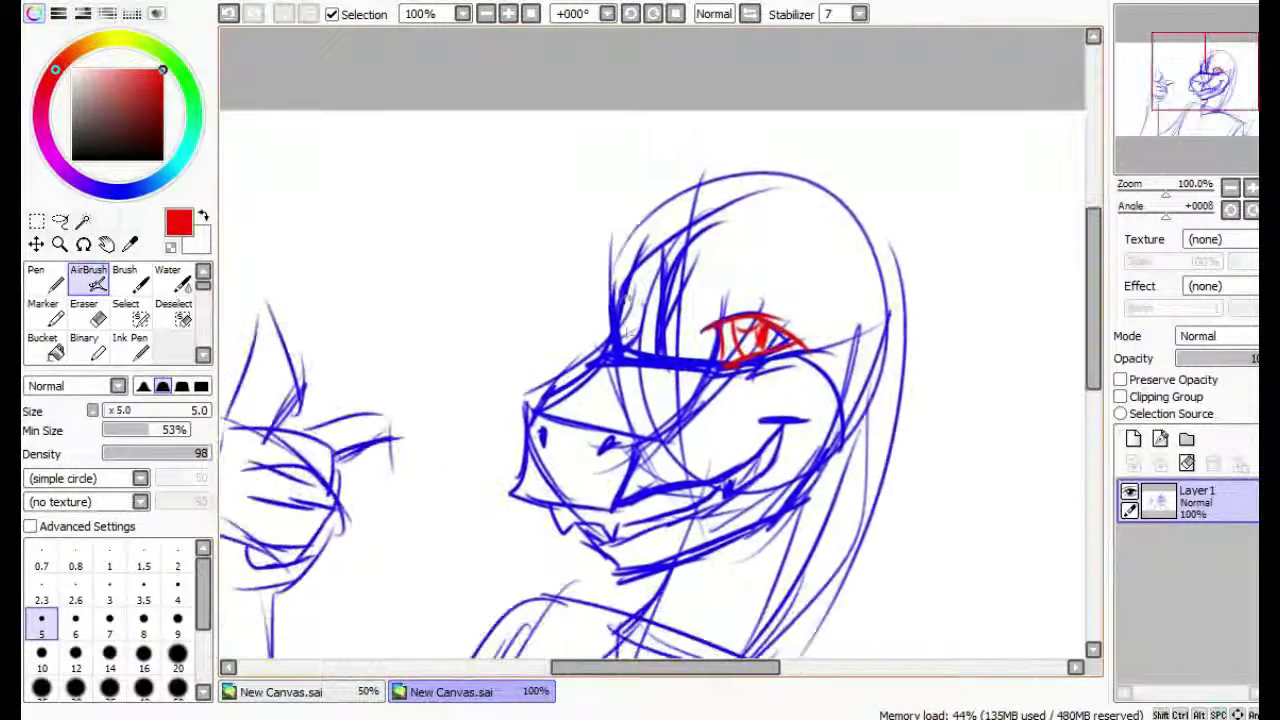
{"action": "mouse_move", "coordinate": [622, 318]}
{"action": "left_mouse_down"}
{"action": "mouse_move", "coordinate": [643, 342]}
{"action": "mouse_move", "coordinate": [625, 373]}
{"action": "left_mouse_up"}
{"action": "mouse_move", "coordinate": [645, 350]}
{"action": "left_mouse_down"}
{"action": "mouse_move", "coordinate": [675, 365]}
{"action": "mouse_move", "coordinate": [785, 320]}
{"action": "left_mouse_up"}
{"action": "left_click_drag", "start_coordinate": [702, 342], "coordinate": [680, 362]}
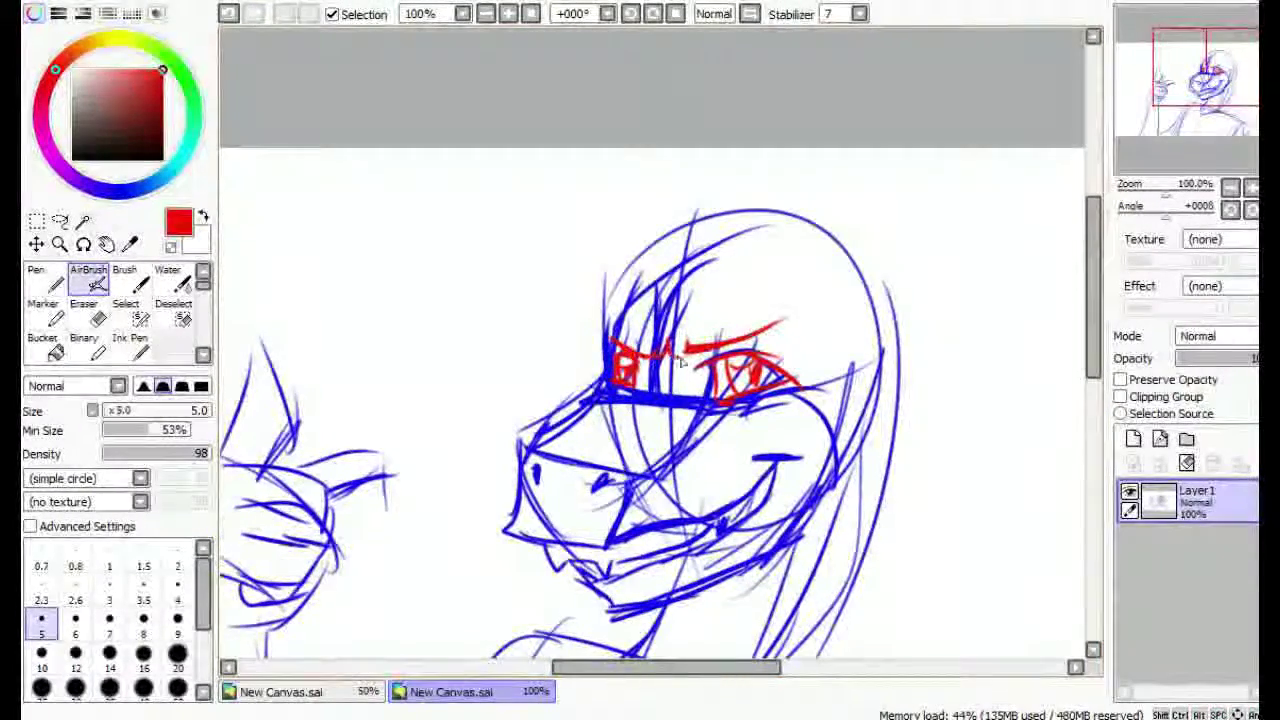
Redefine the snout's bridge, front edge and upper lip with red strokes.
{"action": "mouse_move", "coordinate": [620, 420]}
{"action": "left_mouse_down"}
{"action": "mouse_move", "coordinate": [650, 320]}
{"action": "mouse_move", "coordinate": [632, 275]}
{"action": "left_mouse_up"}
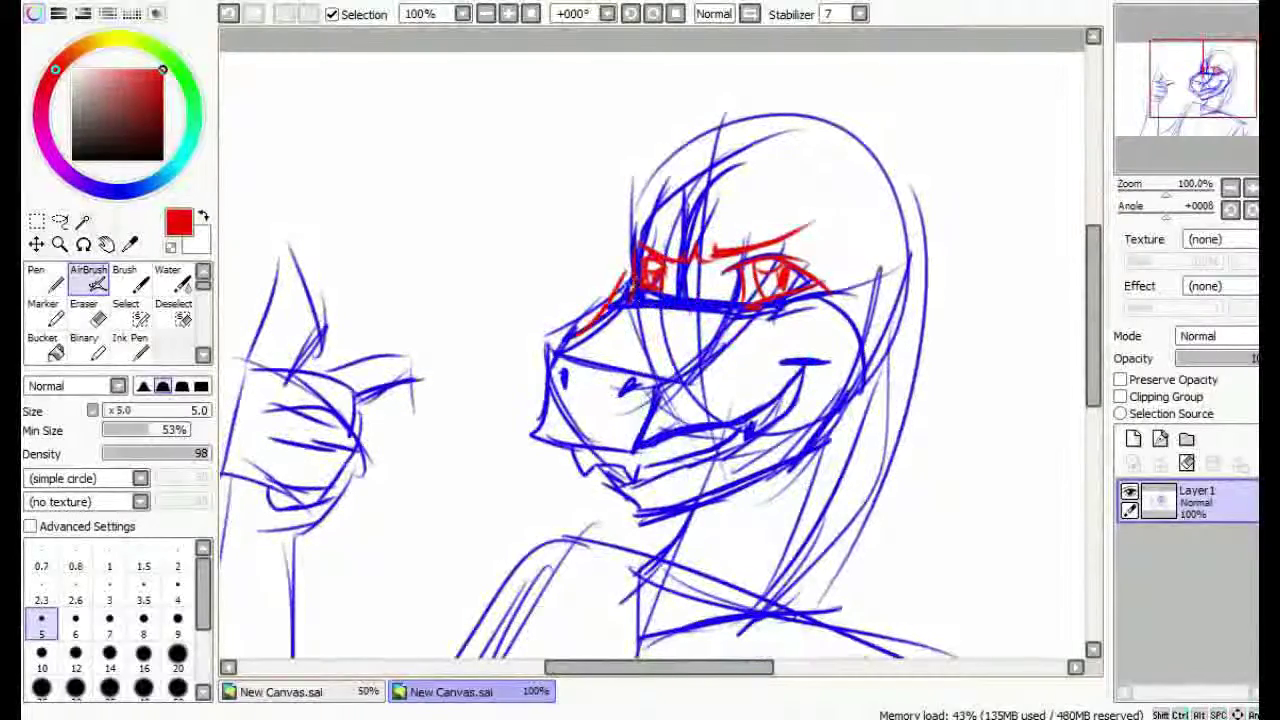
{"action": "mouse_move", "coordinate": [547, 345]}
{"action": "left_mouse_down"}
{"action": "mouse_move", "coordinate": [535, 435]}
{"action": "mouse_move", "coordinate": [675, 440]}
{"action": "left_mouse_up"}
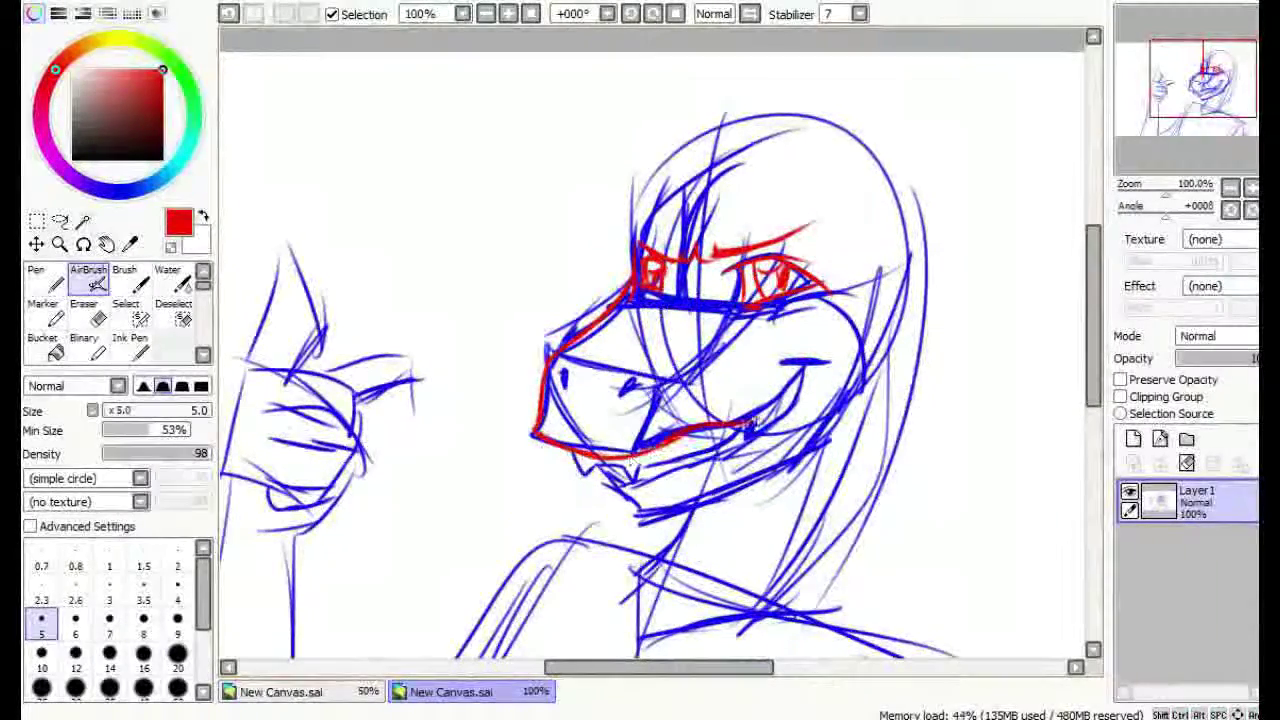
{"action": "mouse_move", "coordinate": [610, 415]}
{"action": "left_mouse_down"}
{"action": "mouse_move", "coordinate": [575, 265]}
{"action": "mouse_move", "coordinate": [477, 408]}
{"action": "mouse_move", "coordinate": [547, 333]}
{"action": "mouse_move", "coordinate": [527, 190]}
{"action": "mouse_move", "coordinate": [560, 190]}
{"action": "left_mouse_up"}
Pick up the sketch's blue, erase the fist above the raised forearm and return to the airbrush.
{"action": "left_click", "coordinate": [477, 408], "text": "alt"}
{"action": "mouse_move", "coordinate": [502, 265]}
{"action": "left_mouse_down"}
{"action": "mouse_move", "coordinate": [509, 204]}
{"action": "mouse_move", "coordinate": [504, 433]}
{"action": "mouse_move", "coordinate": [744, 405]}
{"action": "mouse_move", "coordinate": [740, 392]}
{"action": "mouse_move", "coordinate": [730, 432]}
{"action": "left_mouse_up"}
{"action": "key", "text": "e"}
{"action": "left_click_drag", "start_coordinate": [471, 233], "coordinate": [449, 403]}
{"action": "key", "text": "v"}
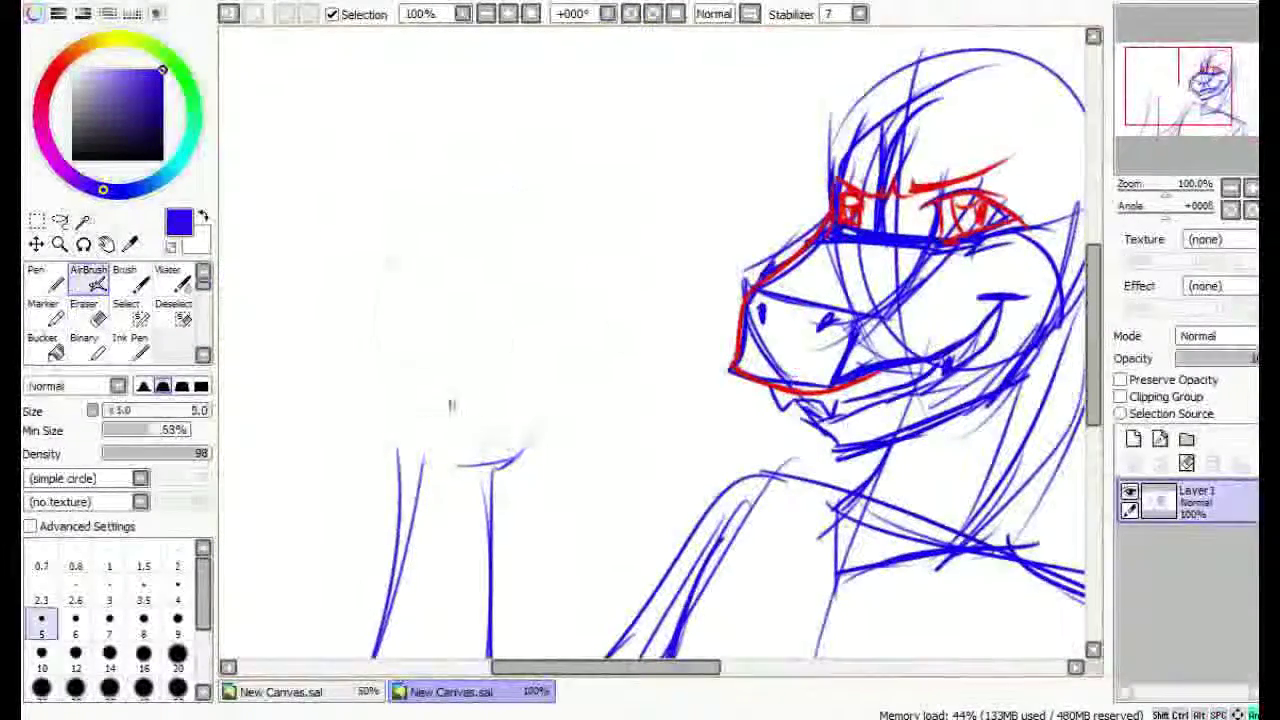
Redraw the raised hand in blue with a palm, curled fingers and a clawed digit pointing toward the face.
{"action": "left_click_drag", "start_coordinate": [498, 308], "coordinate": [485, 445]}
{"action": "mouse_move", "coordinate": [385, 437]}
{"action": "left_mouse_down"}
{"action": "mouse_move", "coordinate": [507, 468]}
{"action": "mouse_move", "coordinate": [580, 315]}
{"action": "left_mouse_up"}
{"action": "left_click_drag", "start_coordinate": [497, 310], "coordinate": [420, 450]}
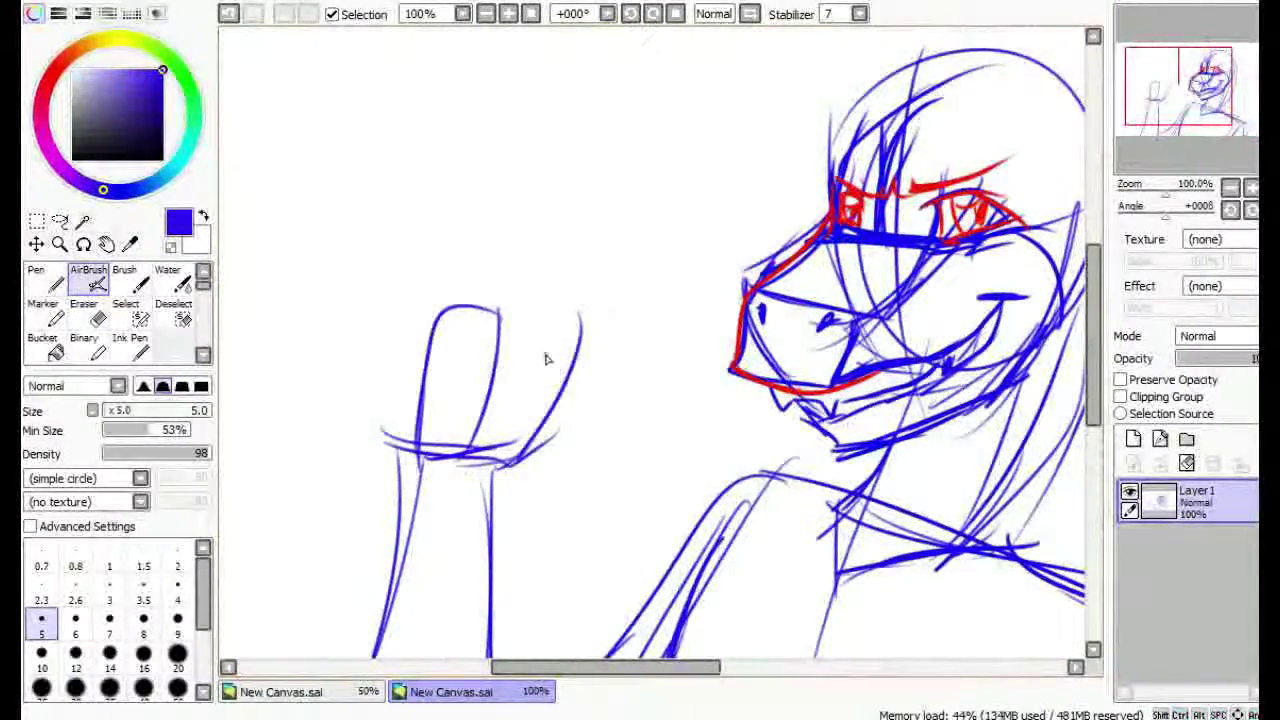
{"action": "left_click_drag", "start_coordinate": [406, 322], "coordinate": [478, 346]}
{"action": "left_click_drag", "start_coordinate": [455, 296], "coordinate": [522, 306]}
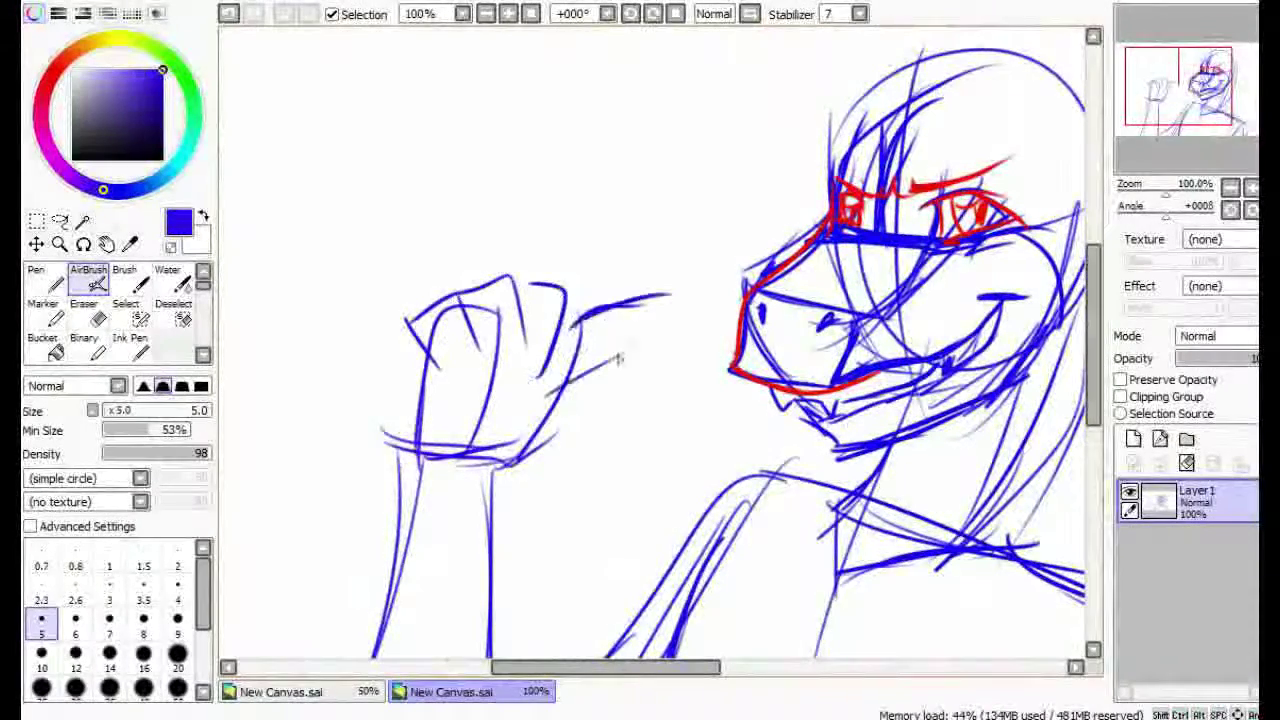
{"action": "left_click_drag", "start_coordinate": [428, 366], "coordinate": [446, 396]}
{"action": "mouse_move", "coordinate": [410, 328]}
{"action": "left_mouse_down"}
{"action": "mouse_move", "coordinate": [444, 384]}
{"action": "mouse_move", "coordinate": [404, 452]}
{"action": "left_mouse_up"}
{"action": "left_click_drag", "start_coordinate": [422, 346], "coordinate": [446, 378]}
{"action": "mouse_move", "coordinate": [520, 437]}
{"action": "left_mouse_down"}
{"action": "mouse_move", "coordinate": [651, 251]}
{"action": "mouse_move", "coordinate": [560, 320]}
{"action": "mouse_move", "coordinate": [678, 326]}
{"action": "left_mouse_up"}
Sketch two long horns sweeping back from the top of the head.
{"action": "mouse_move", "coordinate": [710, 427]}
{"action": "left_mouse_down"}
{"action": "mouse_move", "coordinate": [650, 517]}
{"action": "mouse_move", "coordinate": [631, 520]}
{"action": "mouse_move", "coordinate": [631, 306]}
{"action": "mouse_move", "coordinate": [362, 506]}
{"action": "mouse_move", "coordinate": [355, 572]}
{"action": "left_mouse_up"}
{"action": "left_click_drag", "start_coordinate": [676, 228], "coordinate": [812, 124]}
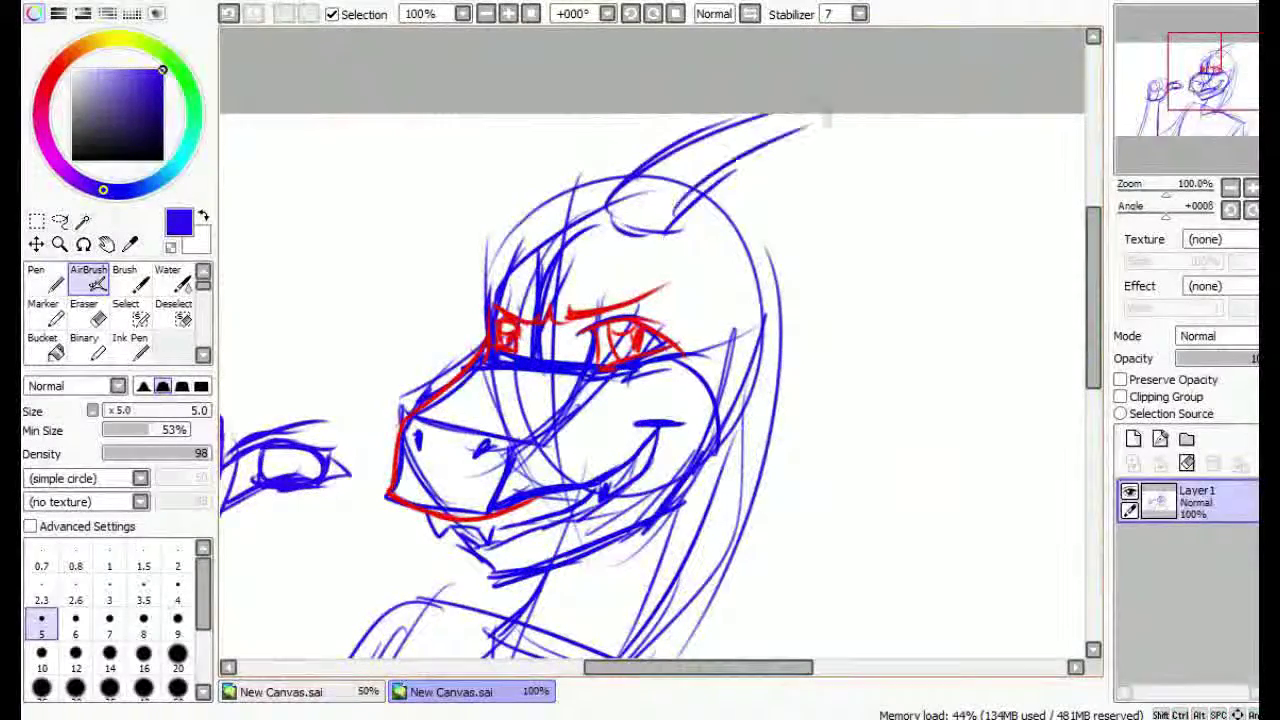
{"action": "mouse_move", "coordinate": [522, 222]}
{"action": "left_mouse_down"}
{"action": "mouse_move", "coordinate": [604, 118]}
{"action": "mouse_move", "coordinate": [625, 115]}
{"action": "left_mouse_up"}
{"action": "left_click_drag", "start_coordinate": [540, 250], "coordinate": [655, 170]}
Sketch pointed spikes down the back of the head and neck.
{"action": "left_click_drag", "start_coordinate": [690, 222], "coordinate": [790, 196]}
{"action": "mouse_move", "coordinate": [856, 254]}
{"action": "left_mouse_down"}
{"action": "mouse_move", "coordinate": [775, 302]}
{"action": "mouse_move", "coordinate": [818, 402]}
{"action": "left_mouse_up"}
{"action": "left_click_drag", "start_coordinate": [700, 450], "coordinate": [722, 255]}
{"action": "left_click_drag", "start_coordinate": [788, 290], "coordinate": [735, 350]}
{"action": "left_click_drag", "start_coordinate": [745, 382], "coordinate": [692, 442]}
{"action": "left_click_drag", "start_coordinate": [672, 314], "coordinate": [660, 346]}
{"action": "mouse_move", "coordinate": [576, 383]}
{"action": "left_mouse_down"}
{"action": "mouse_move", "coordinate": [456, 623]}
{"action": "mouse_move", "coordinate": [746, 433]}
{"action": "left_mouse_up"}
Lower the sketch layer's opacity to 67% and add a new layer above it.
{"action": "left_click_drag", "start_coordinate": [1250, 358], "coordinate": [1215, 358]}
{"action": "left_click", "coordinate": [1133, 438]}
{"action": "left_click_drag", "start_coordinate": [720, 240], "coordinate": [570, 440]}
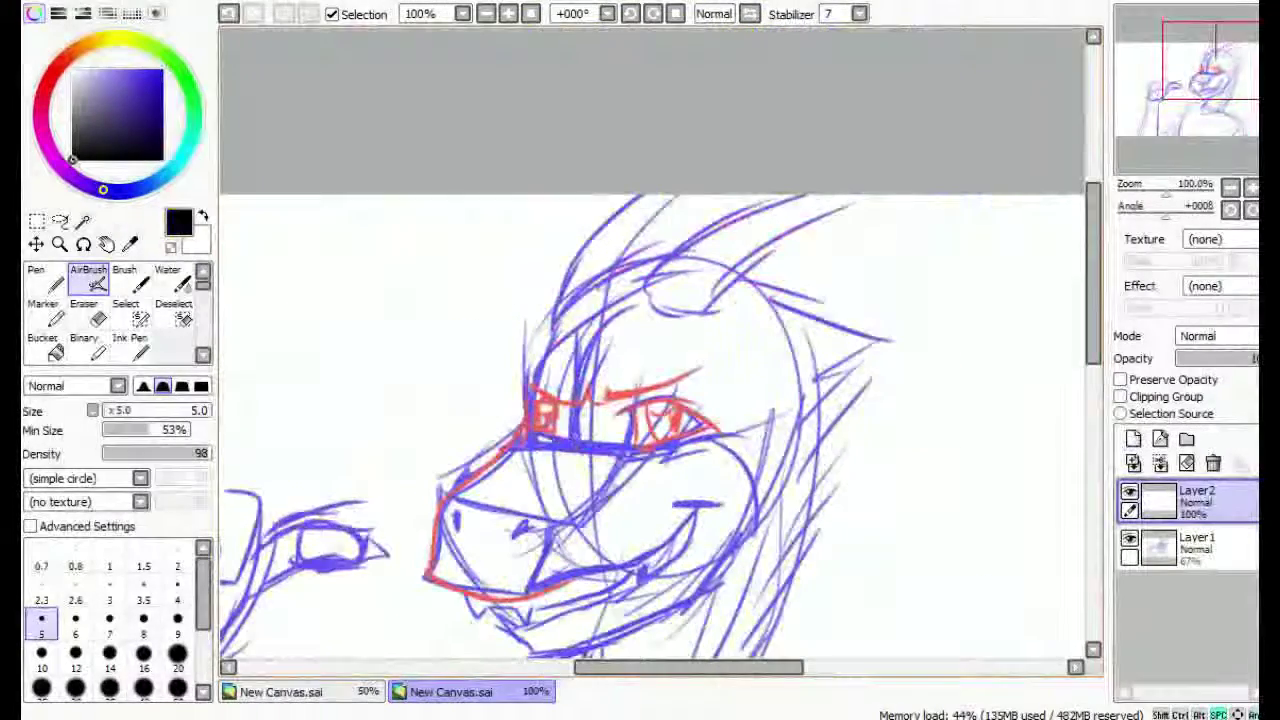
Return to the Layer1 sketch and refine the arm and torso lines and the collar around the neck.
{"action": "left_click", "coordinate": [1197, 548]}
{"action": "mouse_move", "coordinate": [532, 638]}
{"action": "left_mouse_down"}
{"action": "mouse_move", "coordinate": [558, 370]}
{"action": "mouse_move", "coordinate": [669, 123]}
{"action": "left_mouse_up"}
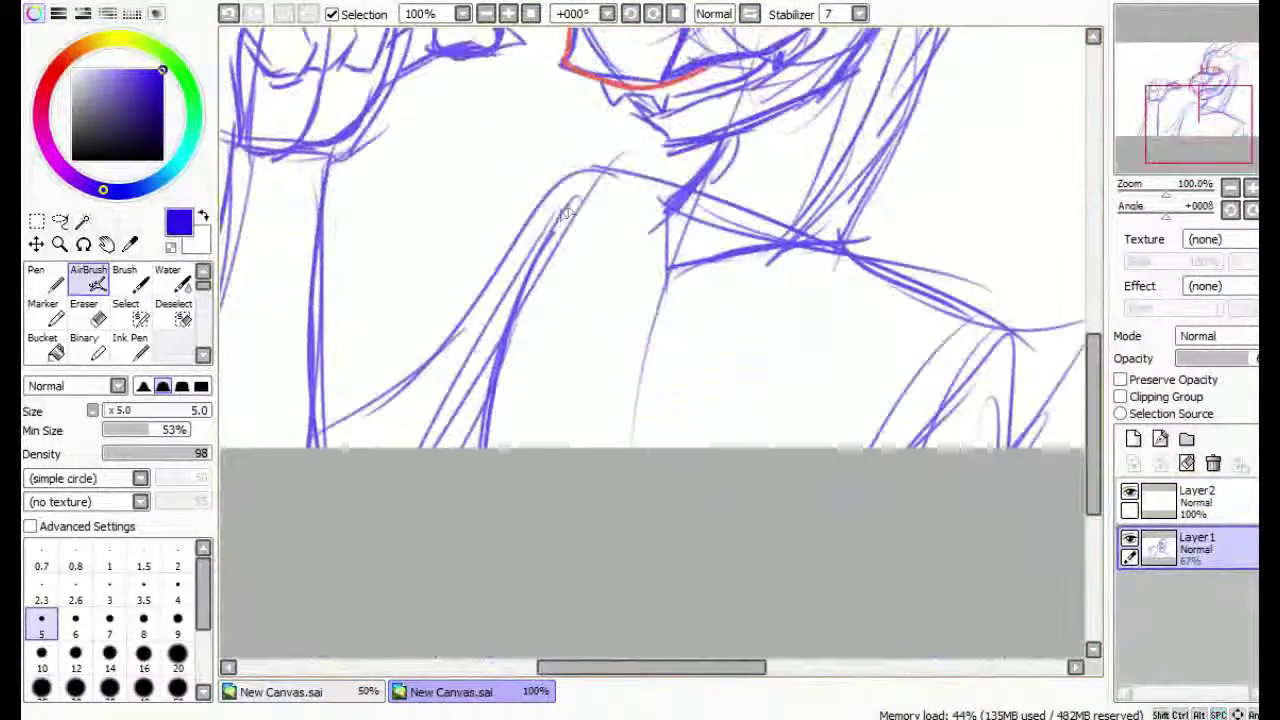
{"action": "left_click_drag", "start_coordinate": [660, 330], "coordinate": [615, 445]}
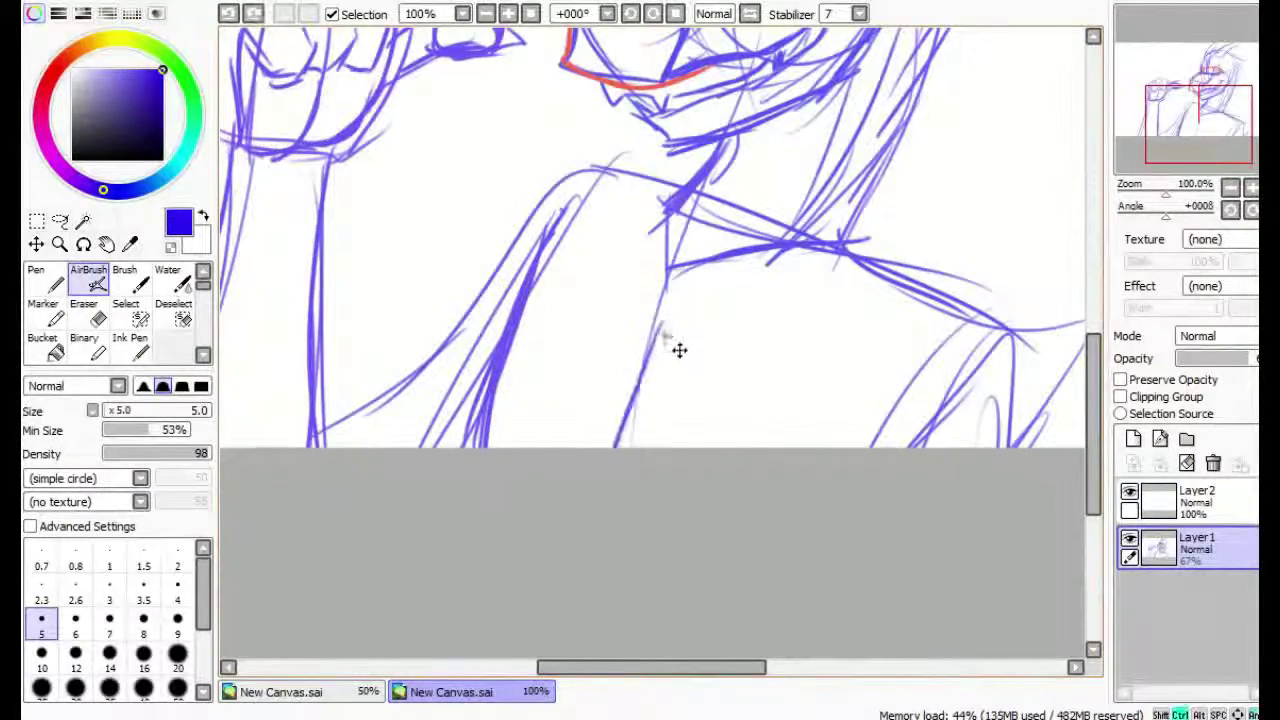
{"action": "mouse_move", "coordinate": [741, 303]}
{"action": "left_mouse_down"}
{"action": "mouse_move", "coordinate": [700, 380]}
{"action": "mouse_move", "coordinate": [573, 425]}
{"action": "mouse_move", "coordinate": [551, 558]}
{"action": "left_mouse_up"}
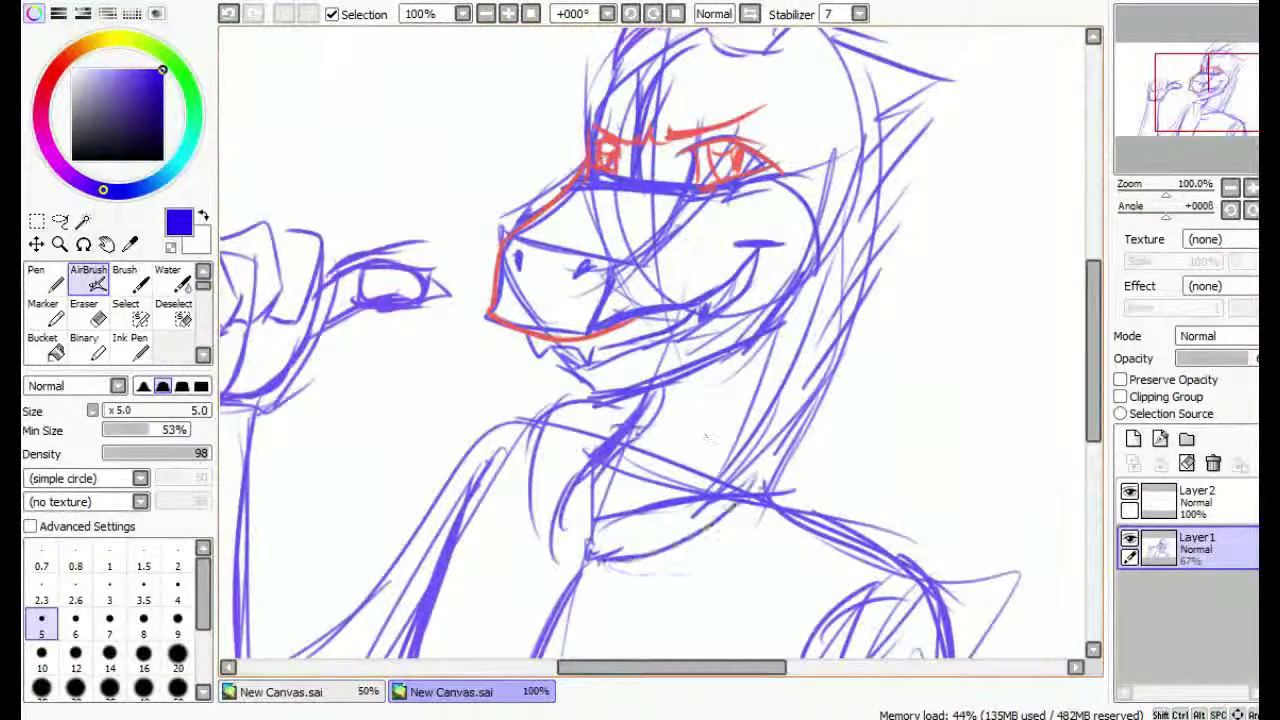
{"action": "left_click_drag", "start_coordinate": [706, 437], "coordinate": [746, 352]}
Sketch a jagged cuff with ragged tufts around the raised forearm.
{"action": "mouse_move", "coordinate": [314, 354]}
{"action": "left_mouse_down"}
{"action": "mouse_move", "coordinate": [601, 263]}
{"action": "mouse_move", "coordinate": [505, 315]}
{"action": "left_mouse_up"}
{"action": "left_click_drag", "start_coordinate": [460, 255], "coordinate": [518, 318]}
{"action": "left_click_drag", "start_coordinate": [630, 292], "coordinate": [605, 452]}
{"action": "left_click_drag", "start_coordinate": [436, 412], "coordinate": [472, 452]}
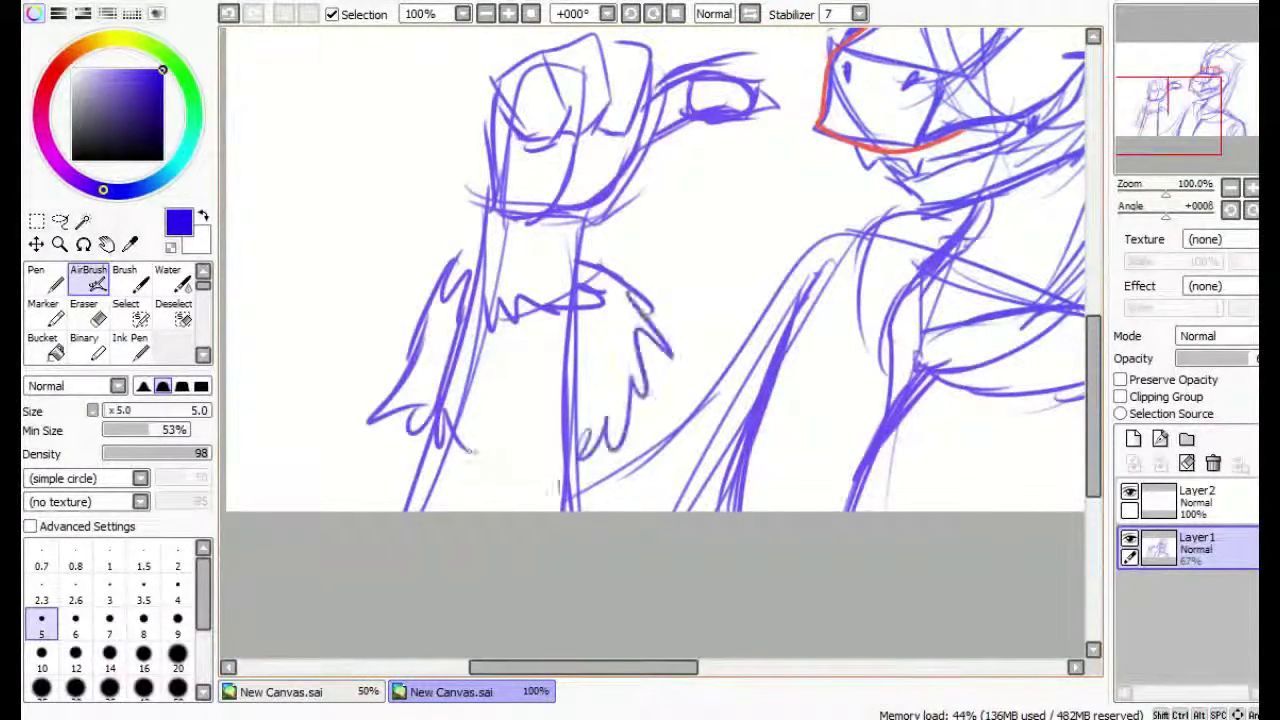
{"action": "left_click_drag", "start_coordinate": [743, 443], "coordinate": [443, 493]}
{"action": "left_click_drag", "start_coordinate": [986, 448], "coordinate": [904, 463]}
Ink the snout's bridge, front edge and smiling upper lip in black on Layer2.
{"action": "left_click_drag", "start_coordinate": [512, 71], "coordinate": [541, 316]}
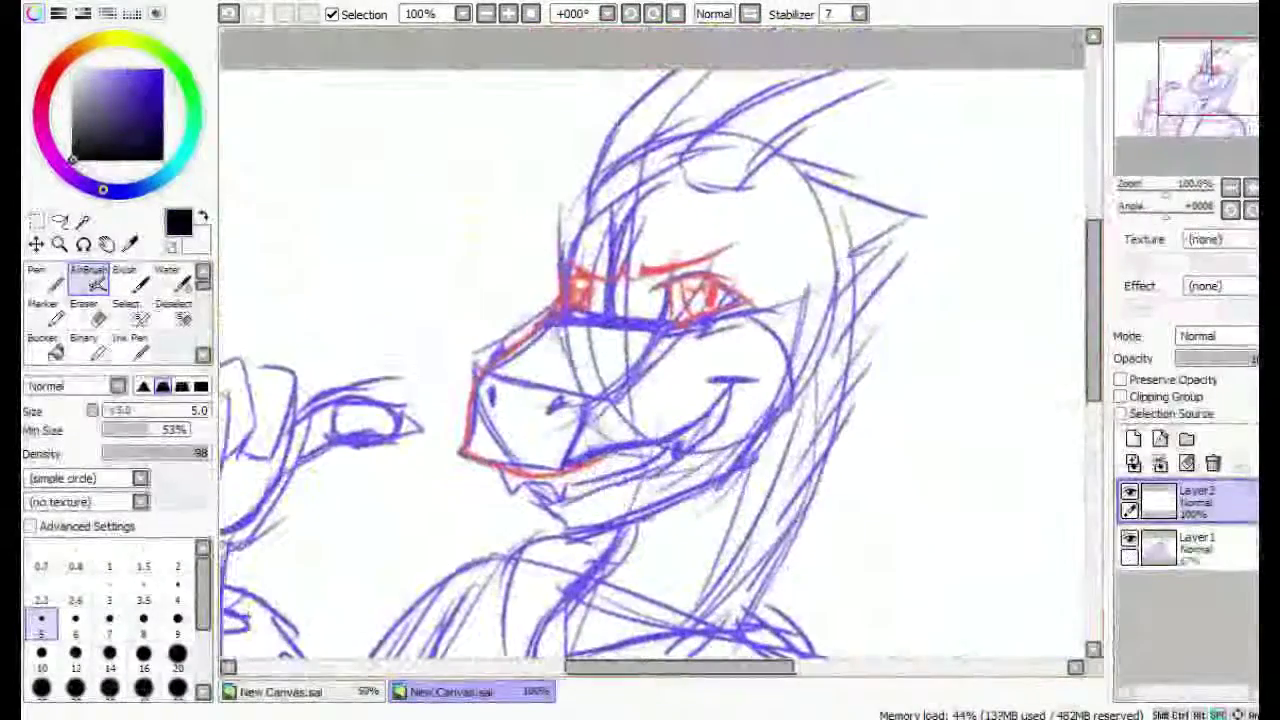
{"action": "key", "text": "ctrl+plus"}
{"action": "mouse_move", "coordinate": [520, 256]}
{"action": "left_mouse_down"}
{"action": "mouse_move", "coordinate": [388, 380]}
{"action": "mouse_move", "coordinate": [446, 369]}
{"action": "left_mouse_up"}
{"action": "mouse_move", "coordinate": [432, 355]}
{"action": "left_mouse_down"}
{"action": "mouse_move", "coordinate": [412, 484]}
{"action": "mouse_move", "coordinate": [423, 506]}
{"action": "mouse_move", "coordinate": [570, 494]}
{"action": "left_mouse_up"}
{"action": "key", "text": "e"}
{"action": "key", "text": "v"}
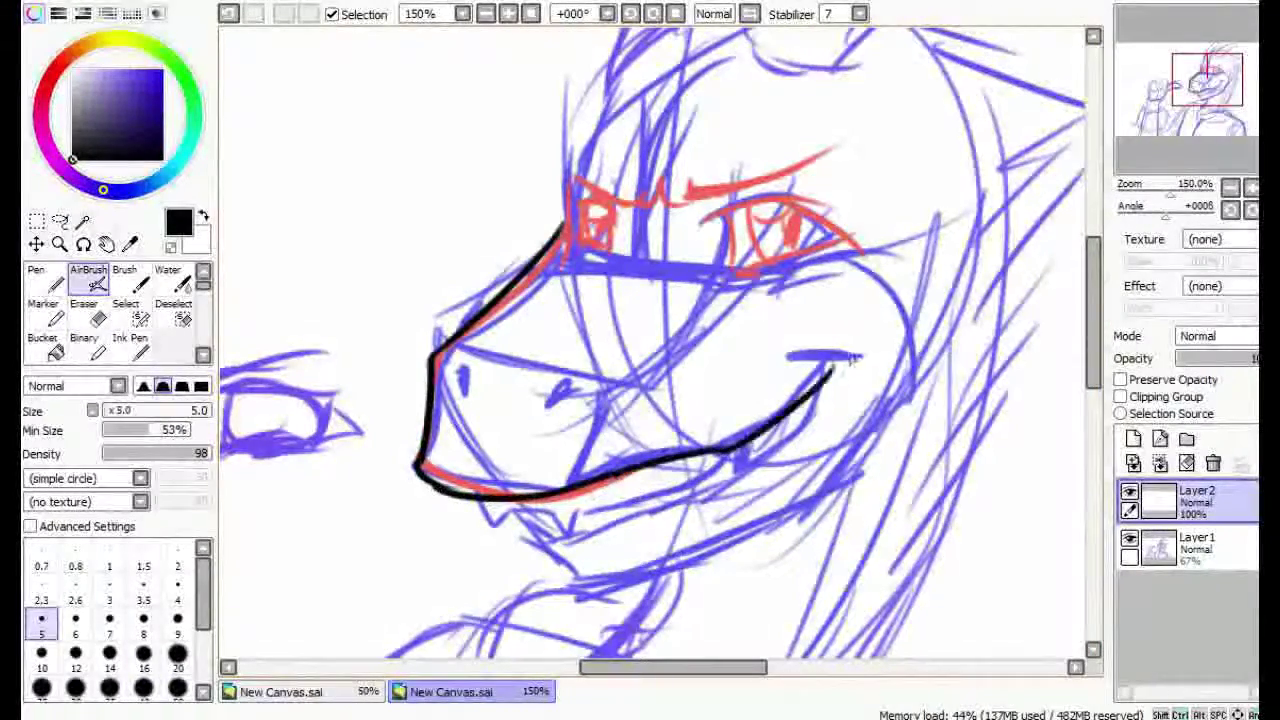
Ink the row of pointed teeth, the lower lip and the front of the chin.
{"action": "left_click_drag", "start_coordinate": [458, 500], "coordinate": [540, 516]}
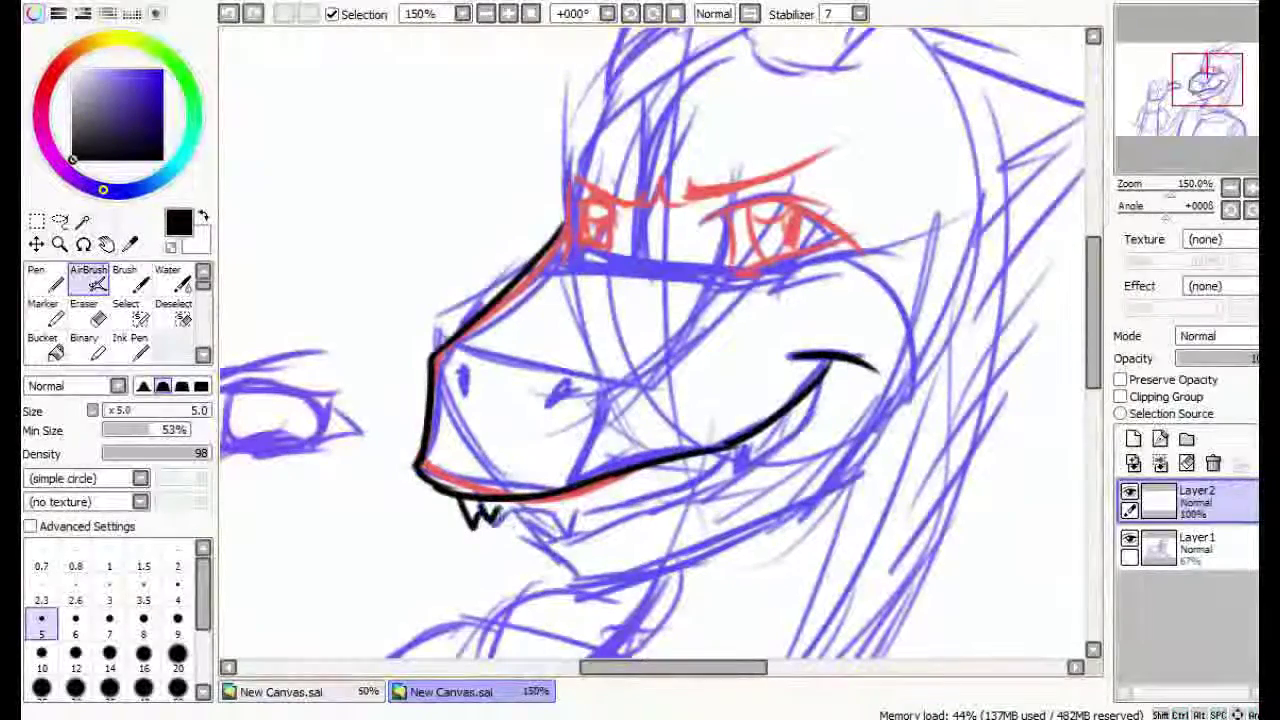
{"action": "mouse_move", "coordinate": [492, 504]}
{"action": "left_mouse_down"}
{"action": "mouse_move", "coordinate": [728, 462]}
{"action": "mouse_move", "coordinate": [815, 395]}
{"action": "left_mouse_up"}
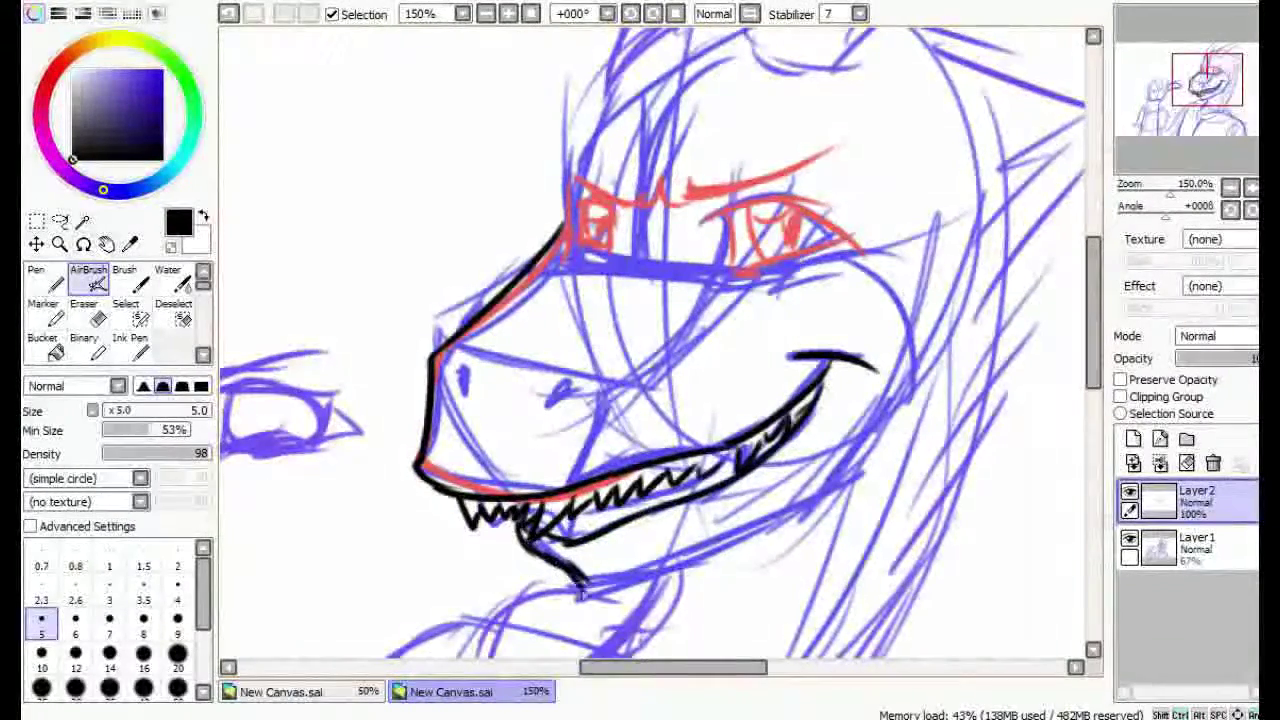
{"action": "left_click_drag", "start_coordinate": [531, 536], "coordinate": [614, 598]}
Ink the lower jaw line up to the pointed cheek and the forehead edge above the snout.
{"action": "left_click_drag", "start_coordinate": [700, 400], "coordinate": [544, 409]}
{"action": "left_click_drag", "start_coordinate": [485, 600], "coordinate": [708, 487]}
{"action": "left_click_drag", "start_coordinate": [745, 265], "coordinate": [821, 303]}
{"action": "mouse_move", "coordinate": [447, 124]}
{"action": "left_mouse_down"}
{"action": "mouse_move", "coordinate": [472, 329]}
{"action": "mouse_move", "coordinate": [446, 432]}
{"action": "left_mouse_up"}
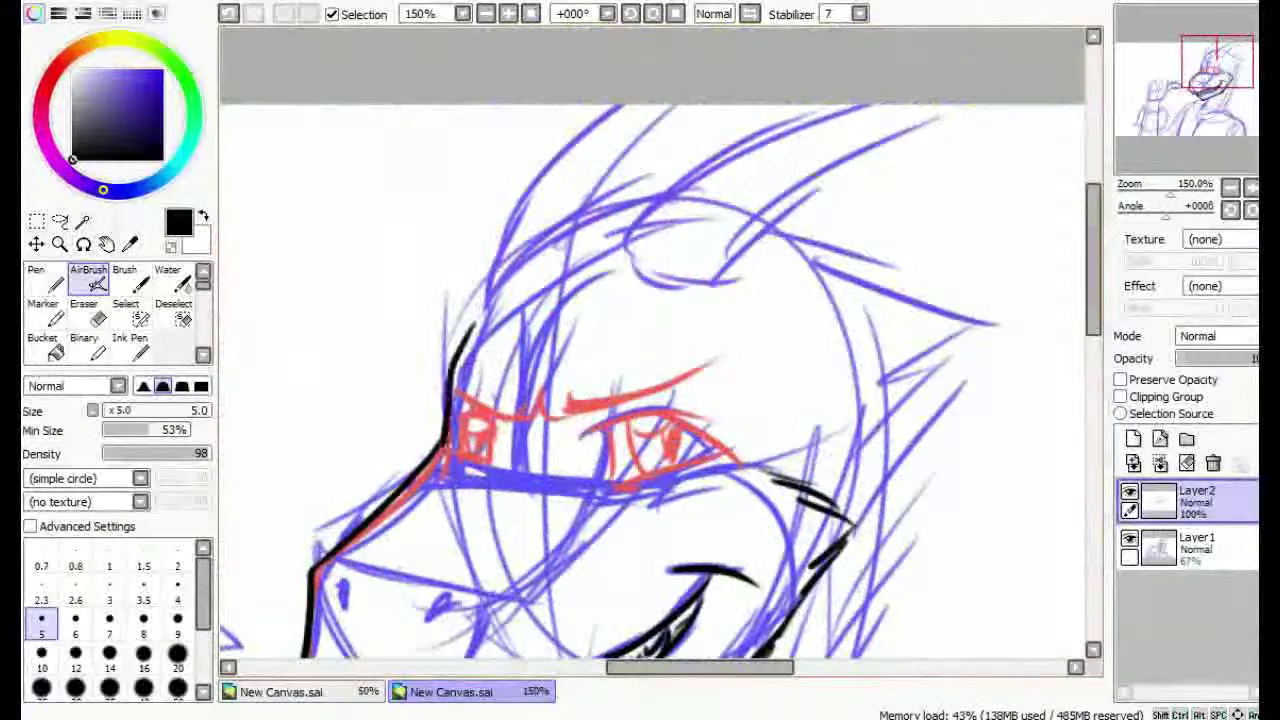
Ink the angled eyebrows and both eyes with their irises and pupils over the red sketch.
{"action": "mouse_move", "coordinate": [562, 416]}
{"action": "left_mouse_down"}
{"action": "mouse_move", "coordinate": [698, 378]}
{"action": "mouse_move", "coordinate": [598, 320]}
{"action": "left_mouse_up"}
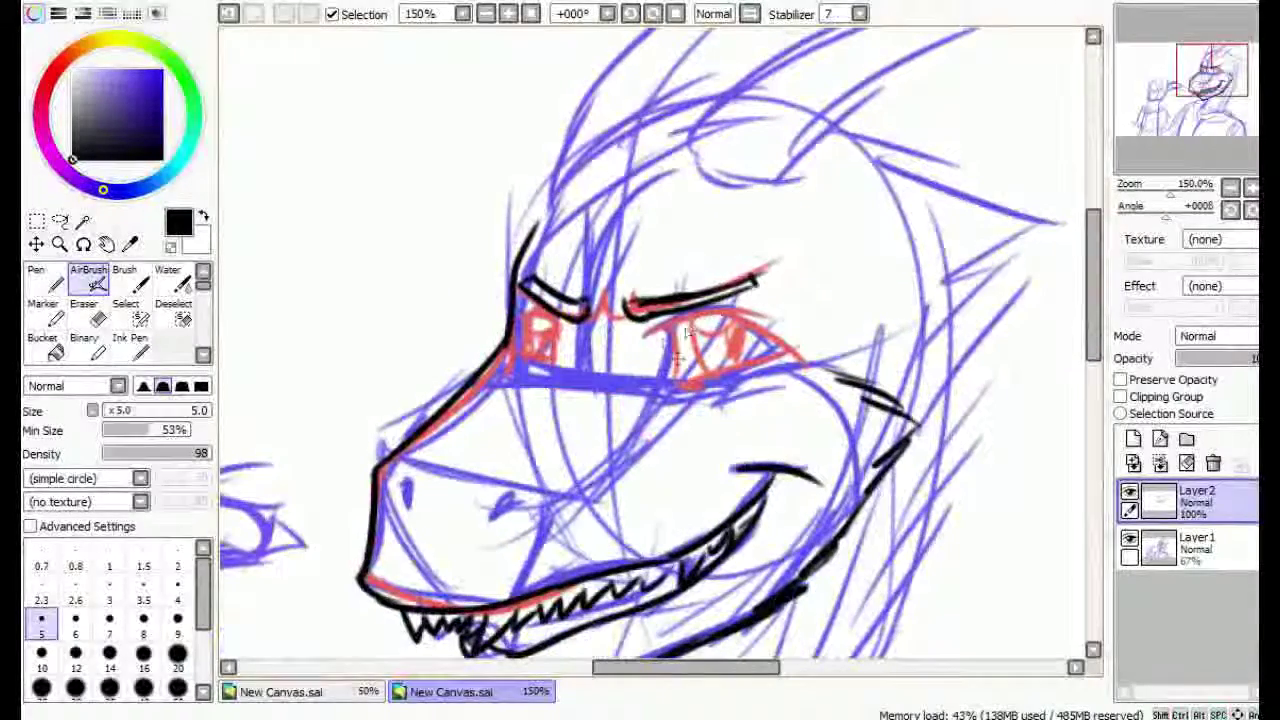
{"action": "left_click_drag", "start_coordinate": [670, 337], "coordinate": [656, 350]}
{"action": "left_click_drag", "start_coordinate": [798, 354], "coordinate": [676, 388]}
{"action": "mouse_move", "coordinate": [744, 326]}
{"action": "left_mouse_down"}
{"action": "mouse_move", "coordinate": [742, 368]}
{"action": "mouse_move", "coordinate": [734, 352]}
{"action": "left_mouse_up"}
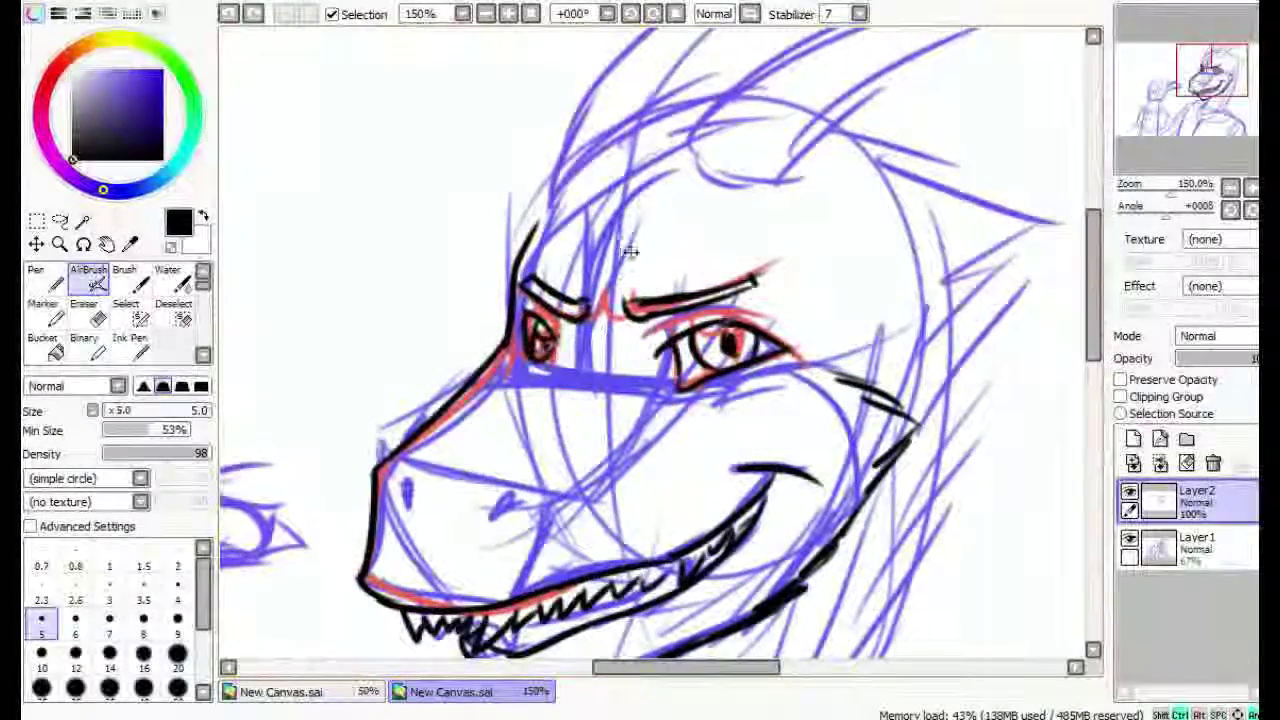
Ink the nostrils on the snout and the outline of the near horn.
{"action": "left_click_drag", "start_coordinate": [680, 440], "coordinate": [613, 396]}
{"action": "left_click_drag", "start_coordinate": [354, 428], "coordinate": [358, 454]}
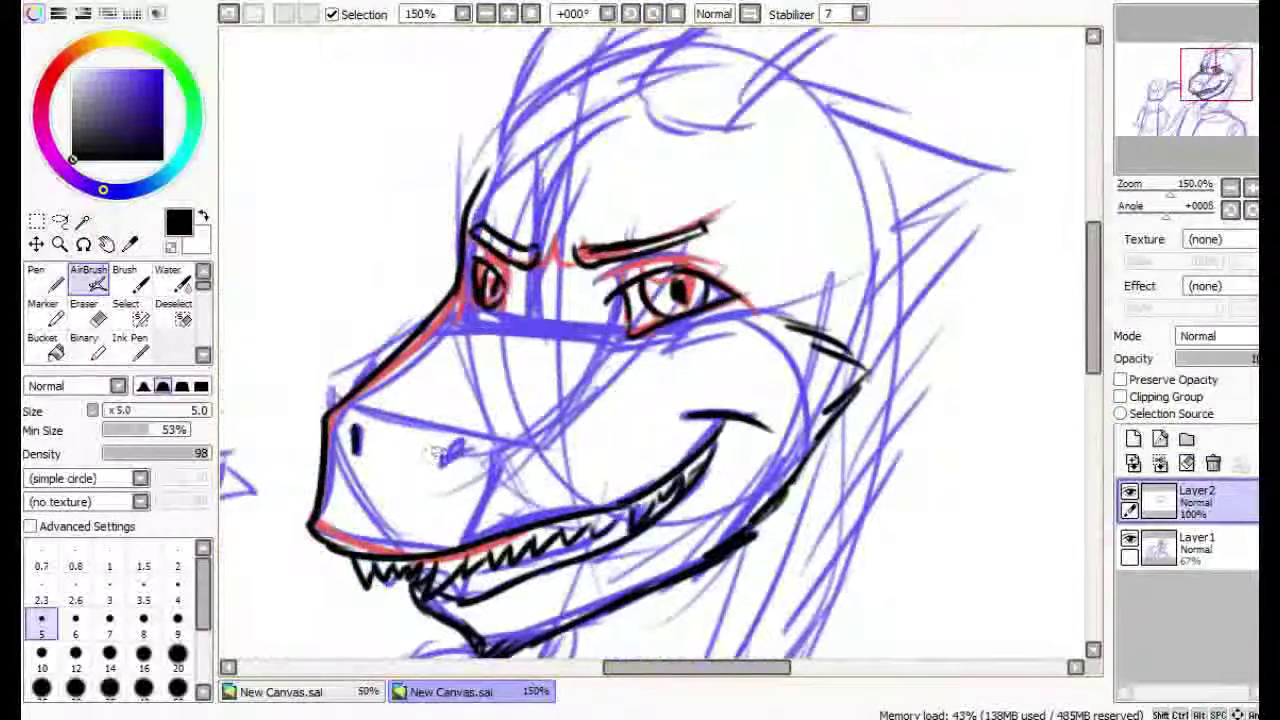
{"action": "mouse_move", "coordinate": [660, 330]}
{"action": "left_mouse_down"}
{"action": "mouse_move", "coordinate": [537, 568]}
{"action": "mouse_move", "coordinate": [570, 555]}
{"action": "left_mouse_up"}
{"action": "key", "text": "ctrl+z"}
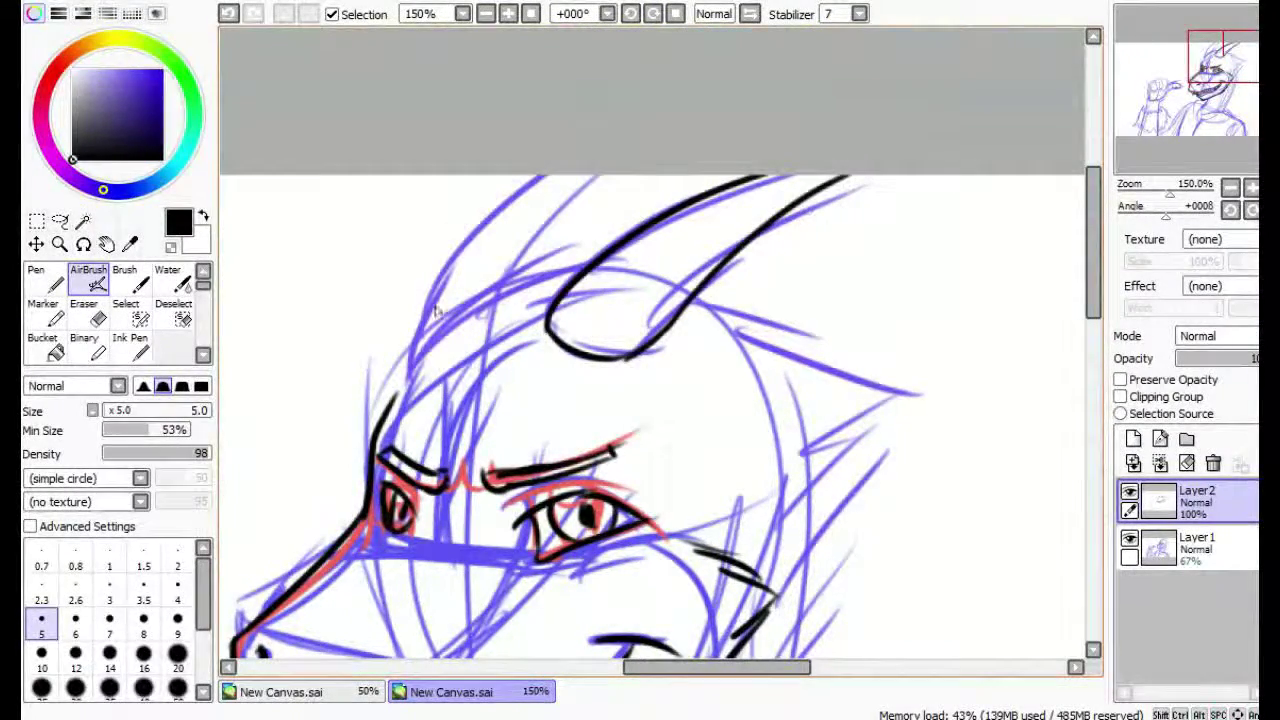
Ink the jagged spikes down the back of the head and neck, erasing the stray line end near the collar.
{"action": "mouse_move", "coordinate": [695, 302]}
{"action": "left_mouse_down"}
{"action": "mouse_move", "coordinate": [830, 341]}
{"action": "mouse_move", "coordinate": [746, 242]}
{"action": "left_mouse_up"}
{"action": "mouse_move", "coordinate": [760, 285]}
{"action": "left_mouse_down"}
{"action": "mouse_move", "coordinate": [825, 355]}
{"action": "mouse_move", "coordinate": [900, 150]}
{"action": "left_mouse_up"}
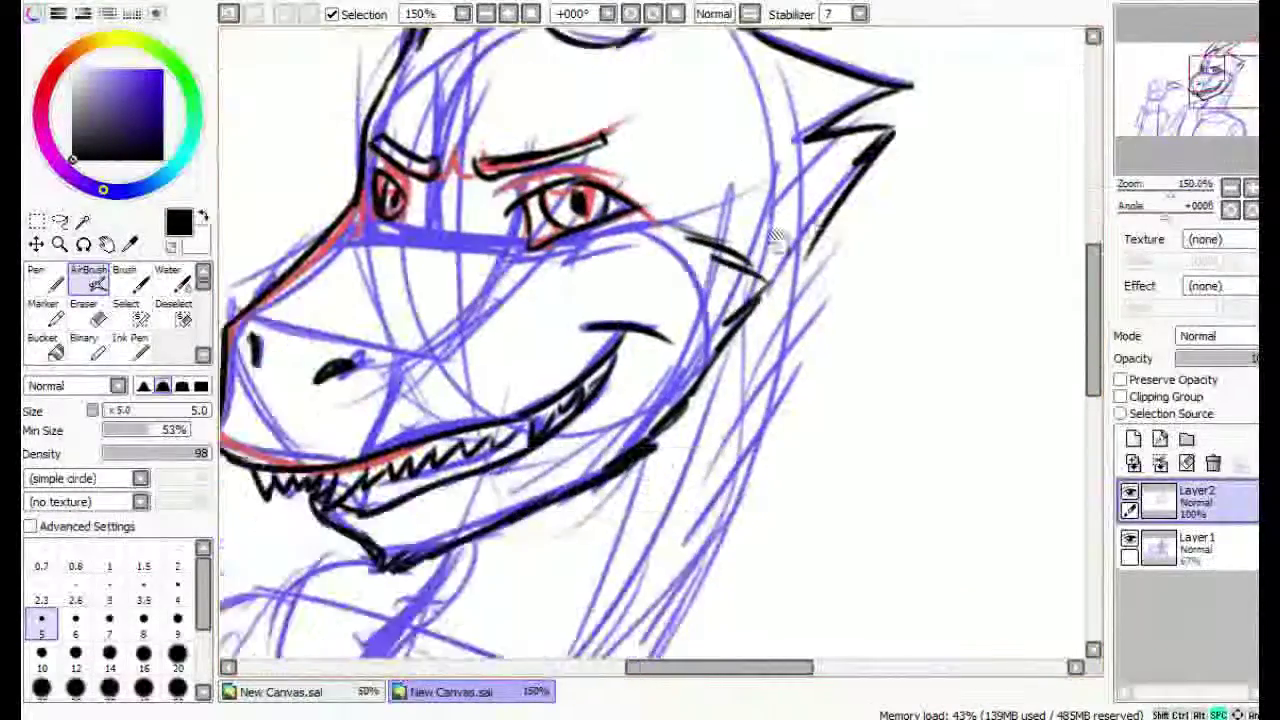
{"action": "left_click_drag", "start_coordinate": [838, 190], "coordinate": [766, 288]}
{"action": "mouse_move", "coordinate": [766, 288]}
{"action": "left_mouse_down"}
{"action": "mouse_move", "coordinate": [806, 188]}
{"action": "mouse_move", "coordinate": [741, 469]}
{"action": "mouse_move", "coordinate": [881, 309]}
{"action": "left_mouse_up"}
{"action": "key", "text": "e"}
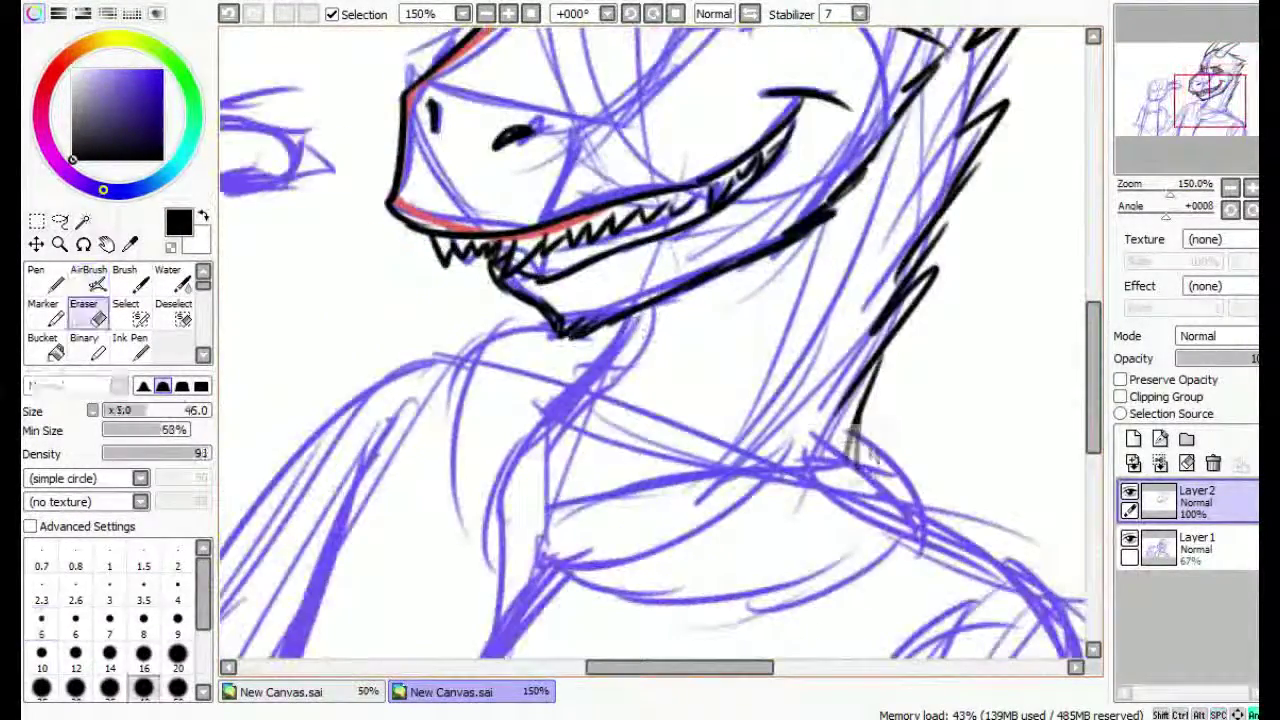
{"action": "key", "text": "e"}
Ink the folded collar around the base of the neck, with its upper edge, rounded back and lower curve.
{"action": "left_click_drag", "start_coordinate": [800, 416], "coordinate": [894, 472]}
{"action": "left_click_drag", "start_coordinate": [858, 418], "coordinate": [938, 560]}
{"action": "left_click_drag", "start_coordinate": [800, 450], "coordinate": [880, 300]}
{"action": "left_click_drag", "start_coordinate": [956, 284], "coordinate": [864, 340]}
{"action": "left_click_drag", "start_coordinate": [736, 432], "coordinate": [954, 398]}
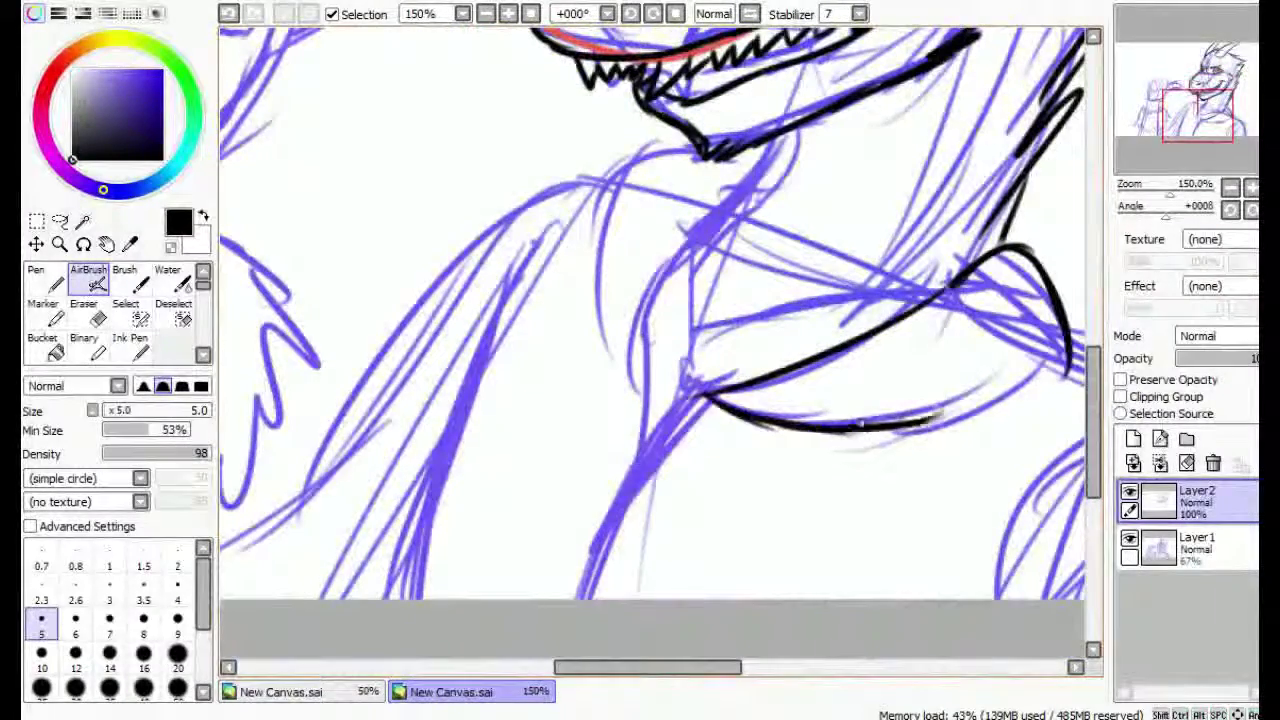
{"action": "left_click_drag", "start_coordinate": [864, 436], "coordinate": [1088, 362]}
Ink the front collar flap below the chin, the jacket opening down the chest and a small curved mark beside it.
{"action": "left_click_drag", "start_coordinate": [728, 218], "coordinate": [698, 308]}
{"action": "mouse_move", "coordinate": [605, 258]}
{"action": "left_mouse_down"}
{"action": "mouse_move", "coordinate": [560, 318]}
{"action": "mouse_move", "coordinate": [565, 384]}
{"action": "left_mouse_up"}
{"action": "left_click_drag", "start_coordinate": [670, 560], "coordinate": [683, 377]}
{"action": "left_click_drag", "start_coordinate": [632, 535], "coordinate": [689, 380]}
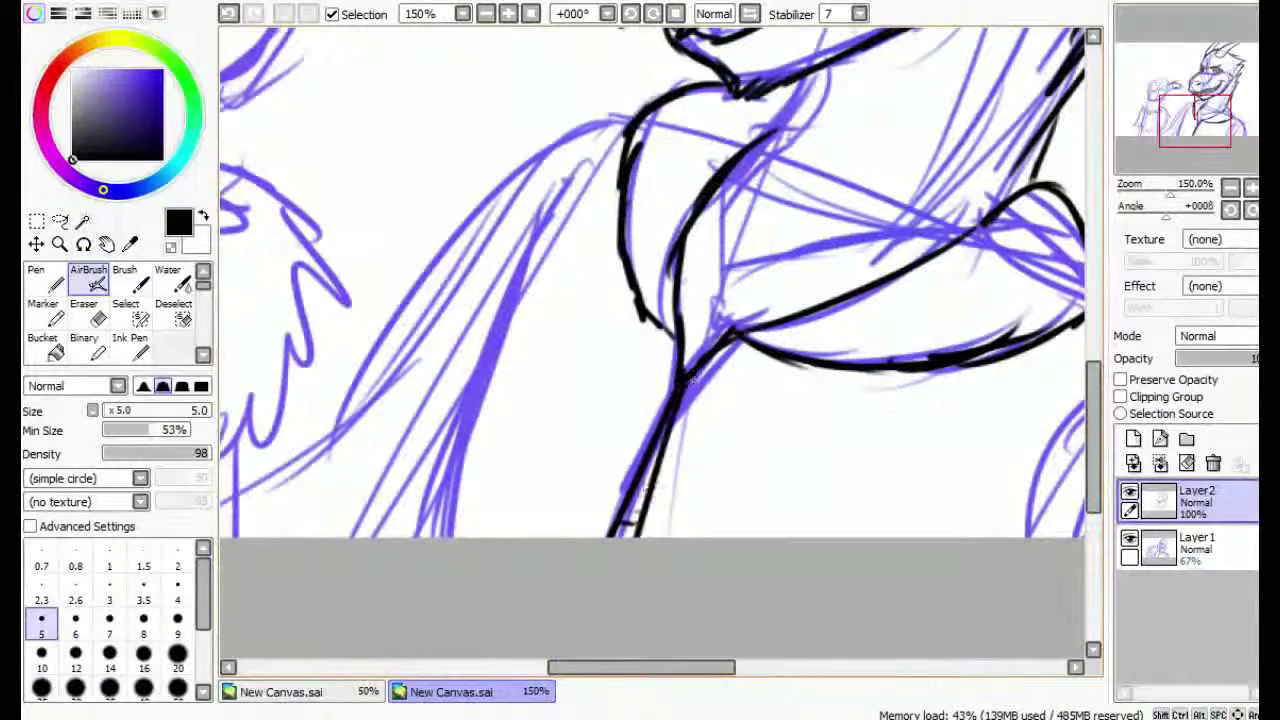
{"action": "mouse_move", "coordinate": [583, 505]}
{"action": "left_mouse_down"}
{"action": "mouse_move", "coordinate": [643, 520]}
{"action": "mouse_move", "coordinate": [573, 473]}
{"action": "left_mouse_up"}
Ink the shoulder and sleeve folds leading to the raised arm.
{"action": "mouse_move", "coordinate": [500, 400]}
{"action": "left_mouse_down"}
{"action": "mouse_move", "coordinate": [680, 582]}
{"action": "mouse_move", "coordinate": [570, 400]}
{"action": "left_mouse_up"}
{"action": "left_click_drag", "start_coordinate": [610, 490], "coordinate": [870, 262]}
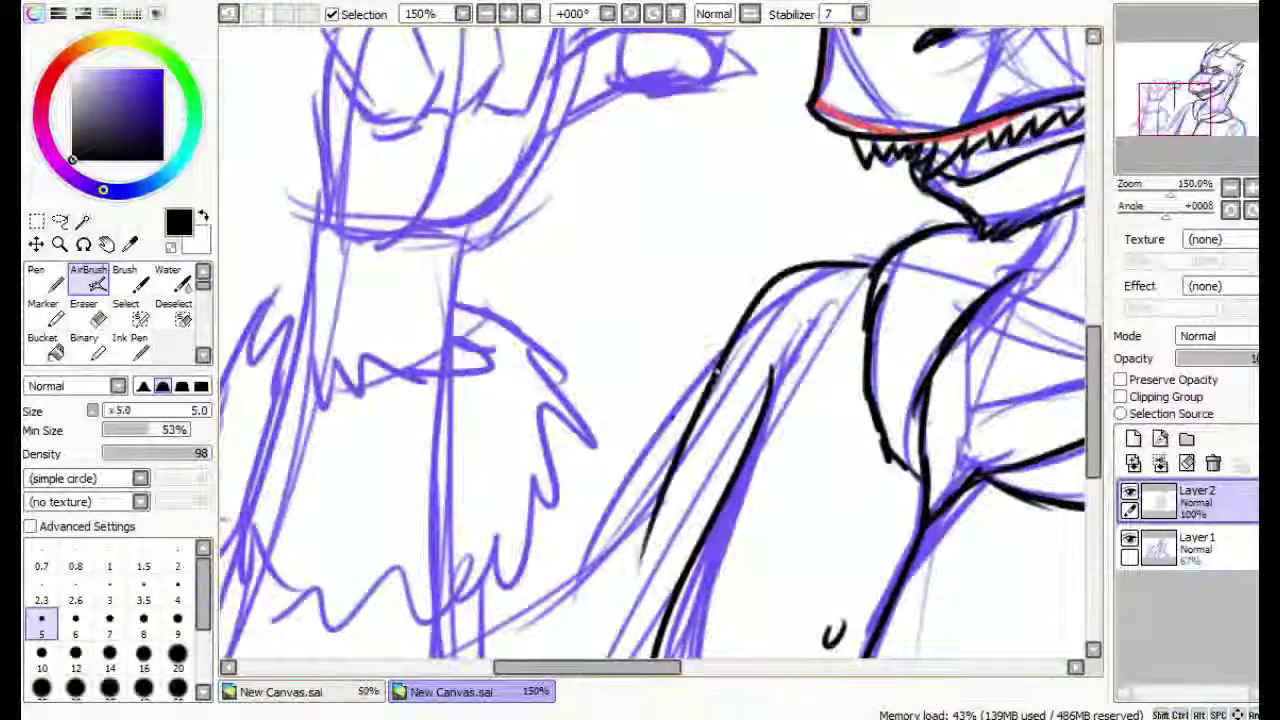
{"action": "mouse_move", "coordinate": [600, 450]}
{"action": "left_mouse_down"}
{"action": "mouse_move", "coordinate": [680, 250]}
{"action": "mouse_move", "coordinate": [650, 350]}
{"action": "left_mouse_up"}
Ink the shaggy fur cuff around the raised forearm, including its jagged lower edge and the inner edge at the wrist.
{"action": "left_click_drag", "start_coordinate": [383, 172], "coordinate": [313, 243]}
{"action": "mouse_move", "coordinate": [340, 262]}
{"action": "left_mouse_down"}
{"action": "mouse_move", "coordinate": [283, 385]}
{"action": "mouse_move", "coordinate": [381, 471]}
{"action": "left_mouse_up"}
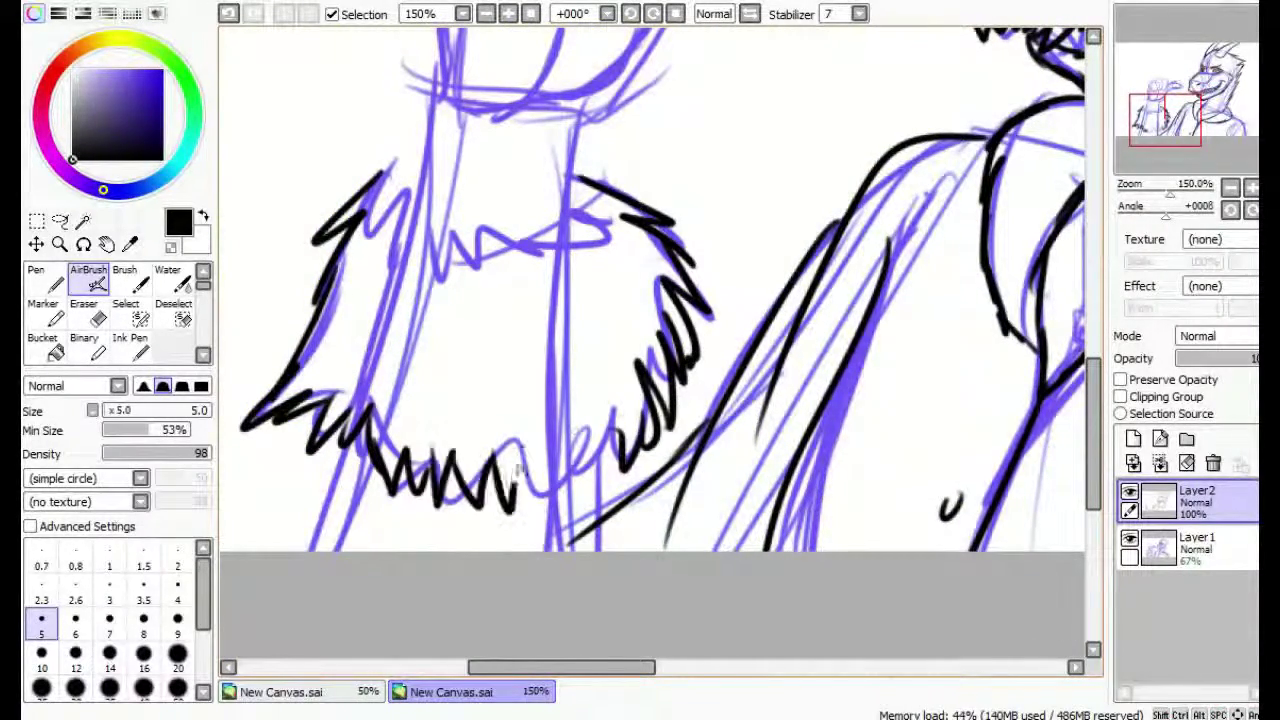
{"action": "left_click_drag", "start_coordinate": [500, 250], "coordinate": [535, 480]}
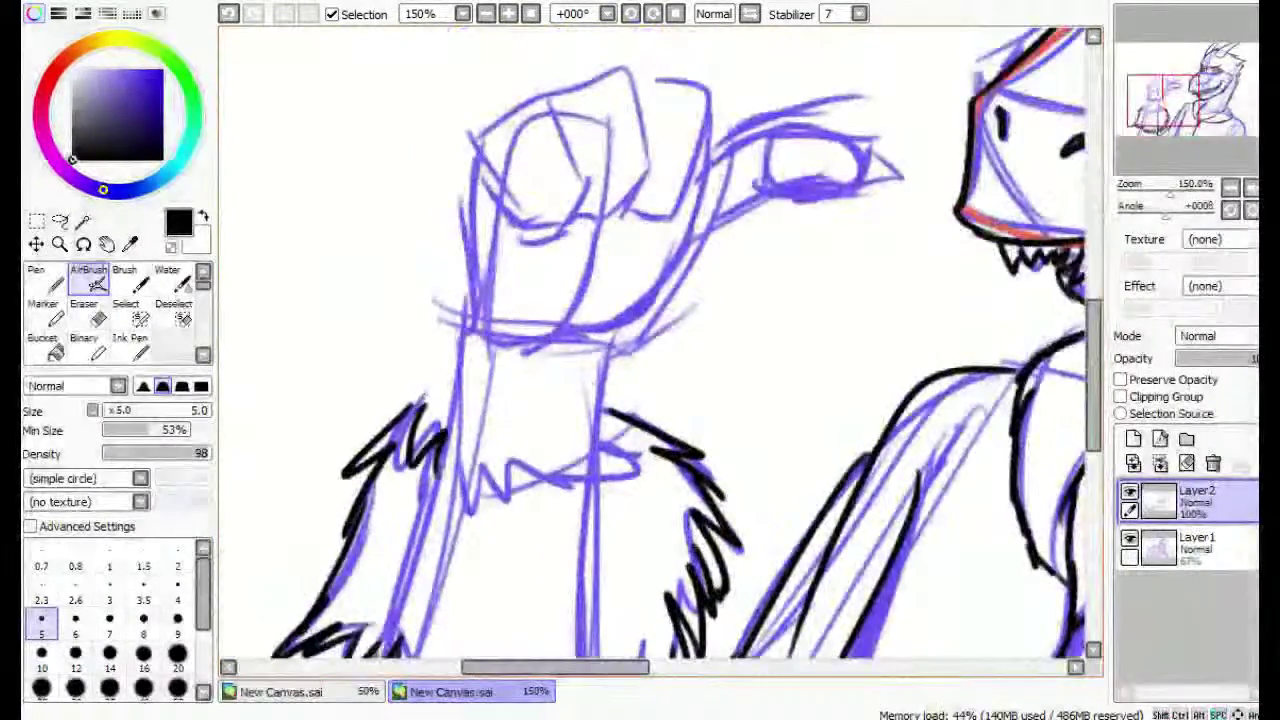
{"action": "left_click_drag", "start_coordinate": [440, 470], "coordinate": [597, 497]}
Ink both sides of the wrist above the fur cuff and the outer side of the raised hand.
{"action": "left_click_drag", "start_coordinate": [470, 335], "coordinate": [445, 445]}
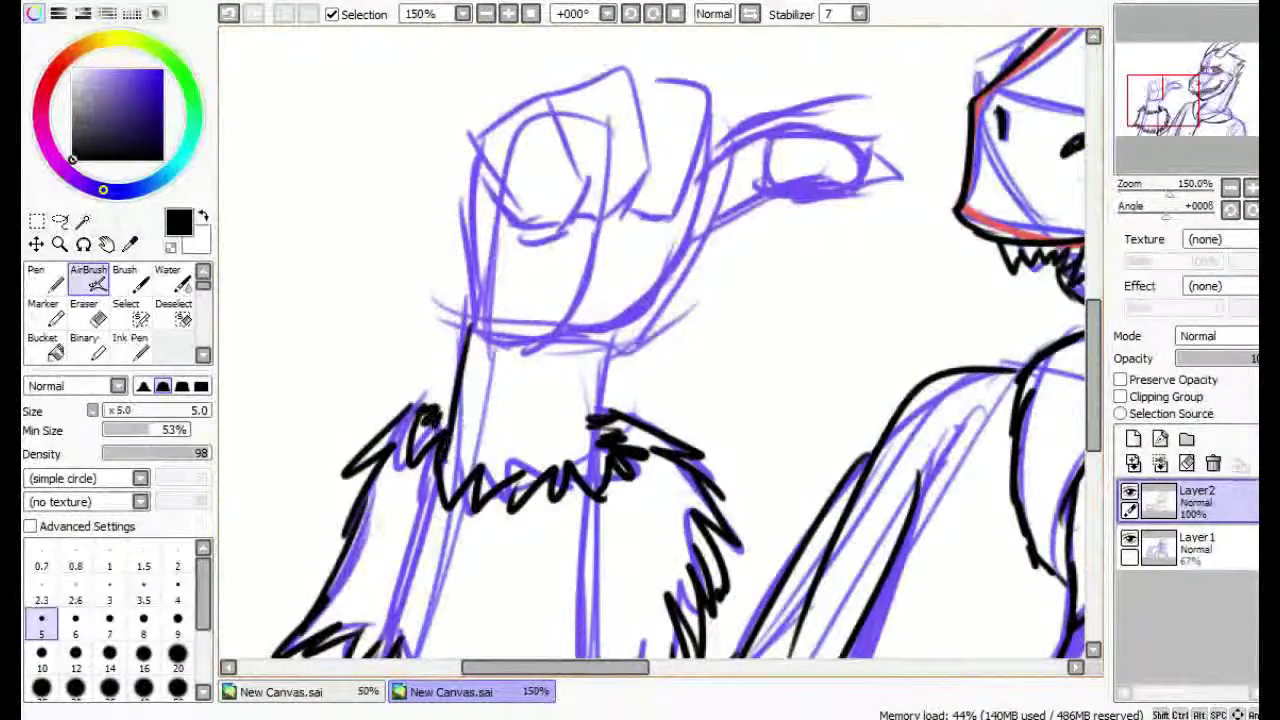
{"action": "left_click_drag", "start_coordinate": [607, 348], "coordinate": [600, 420]}
{"action": "mouse_move", "coordinate": [478, 150]}
{"action": "left_mouse_down"}
{"action": "mouse_move", "coordinate": [462, 255]}
{"action": "mouse_move", "coordinate": [470, 385]}
{"action": "left_mouse_up"}
Ink the three curled fingers of the raised fist over the blue sketch.
{"action": "mouse_move", "coordinate": [458, 275]}
{"action": "left_mouse_down"}
{"action": "mouse_move", "coordinate": [620, 200]}
{"action": "mouse_move", "coordinate": [632, 310]}
{"action": "left_mouse_up"}
{"action": "left_click_drag", "start_coordinate": [555, 245], "coordinate": [575, 330]}
{"action": "mouse_move", "coordinate": [478, 290]}
{"action": "left_mouse_down"}
{"action": "mouse_move", "coordinate": [518, 345]}
{"action": "mouse_move", "coordinate": [630, 318]}
{"action": "left_mouse_up"}
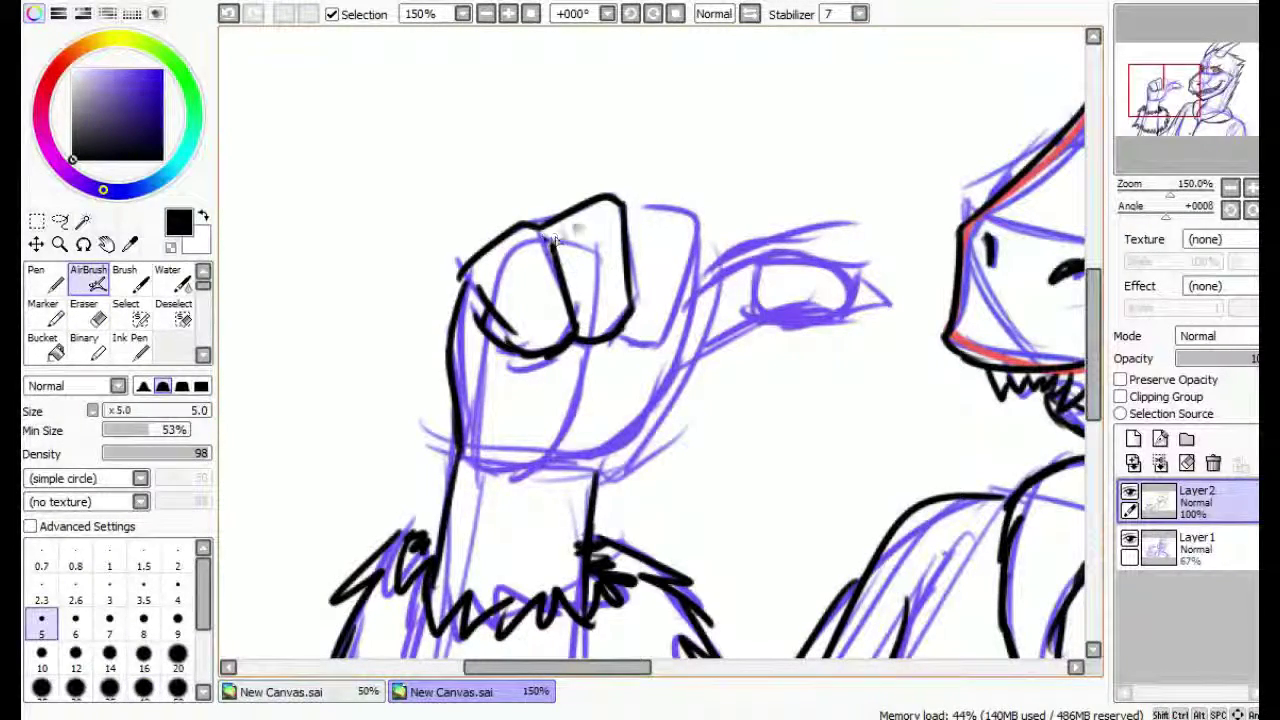
{"action": "mouse_move", "coordinate": [626, 205]}
{"action": "left_mouse_down"}
{"action": "mouse_move", "coordinate": [688, 213]}
{"action": "mouse_move", "coordinate": [645, 342]}
{"action": "left_mouse_up"}
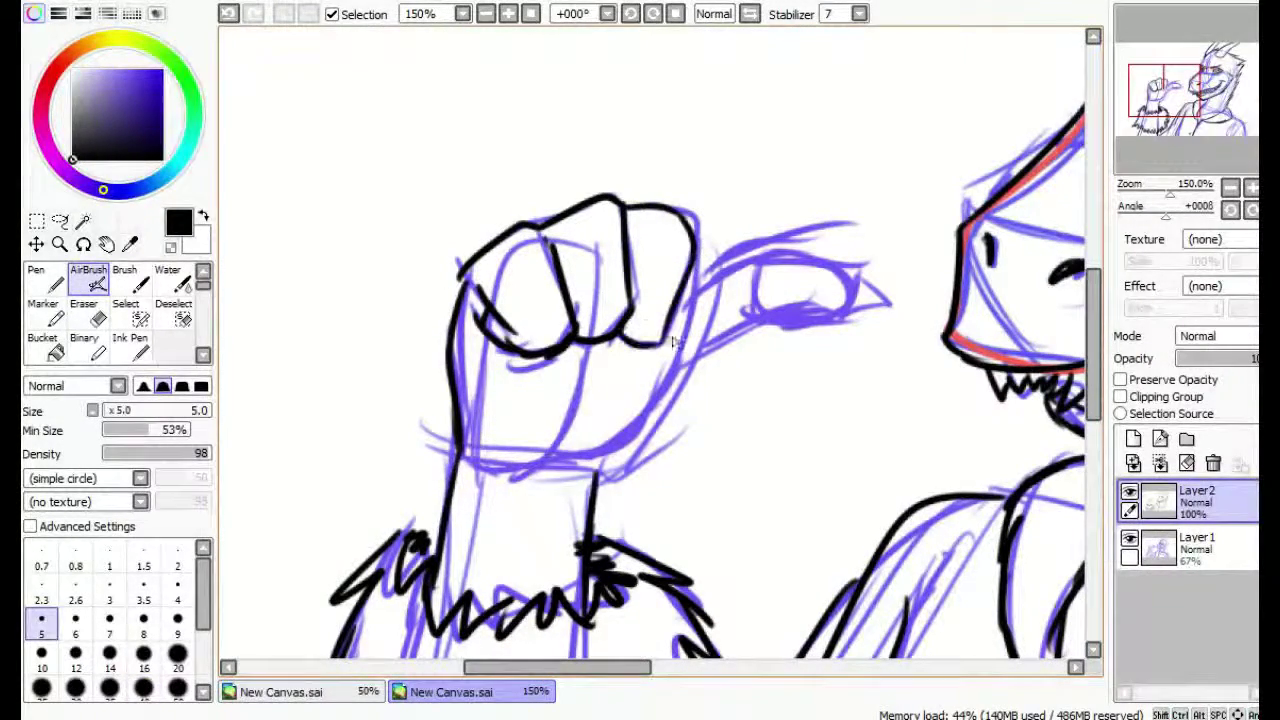
Ink the palm crease, the base of the hand and the outstretched thumb with its claw.
{"action": "left_click_drag", "start_coordinate": [490, 461], "coordinate": [606, 455]}
{"action": "left_click_drag", "start_coordinate": [588, 352], "coordinate": [573, 420]}
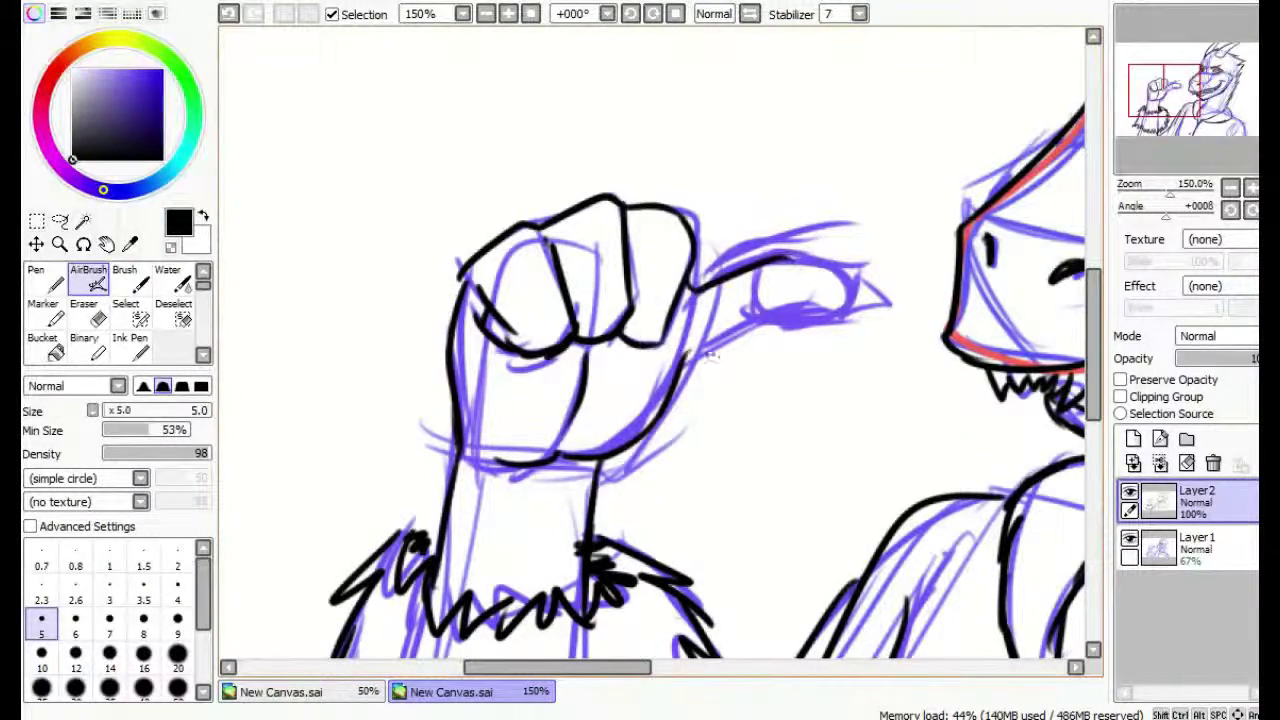
{"action": "scroll", "coordinate": [655, 345], "scroll_direction": "right", "scroll_amount": 10}
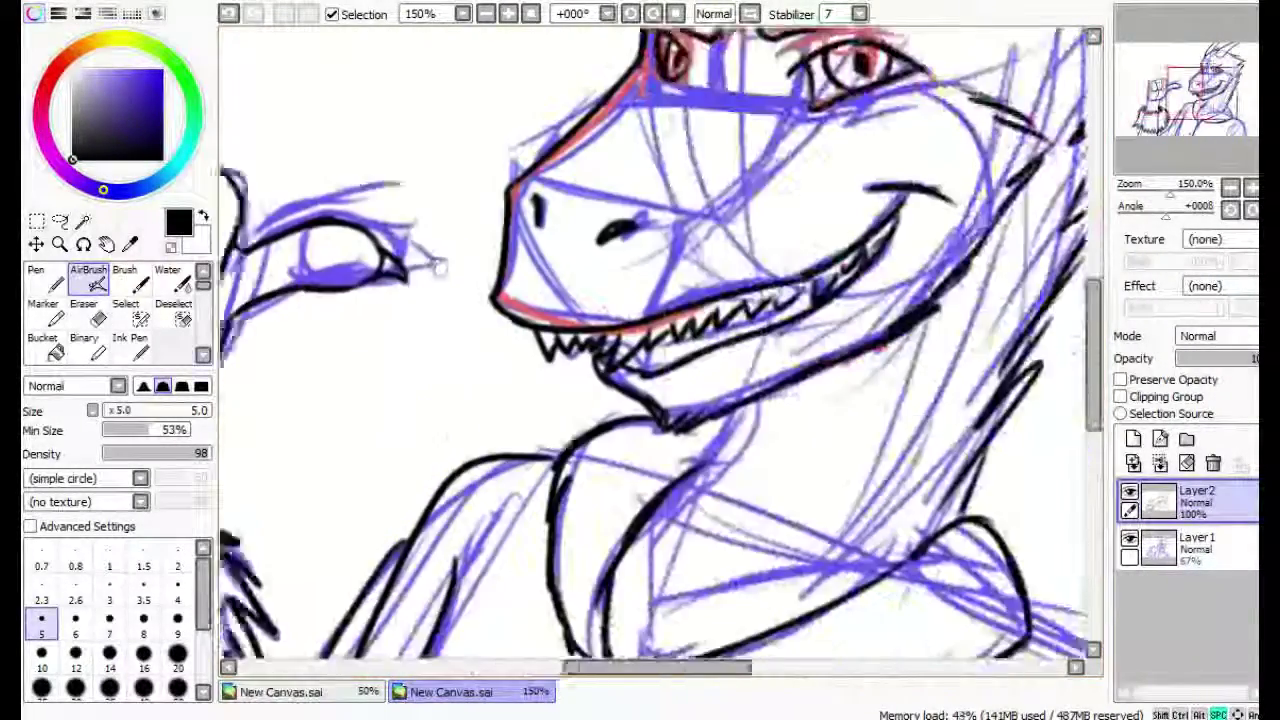
Ink the far shoulder slope from the collar to the canvas edge and the inner line of that arm.
{"action": "scroll", "coordinate": [655, 345], "scroll_direction": "down", "scroll_amount": 6}
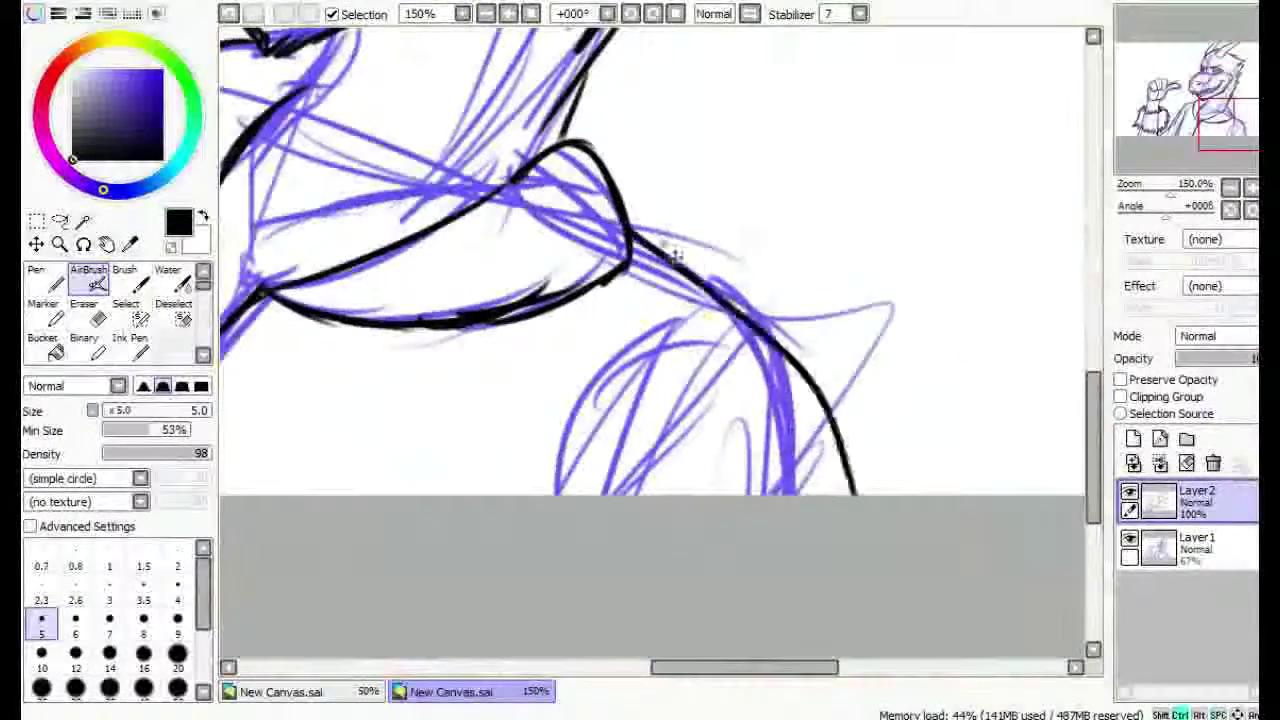
{"action": "scroll", "coordinate": [885, 305], "scroll_direction": "left", "scroll_amount": 5}
{"action": "scroll", "coordinate": [885, 305], "scroll_direction": "down", "scroll_amount": 3}
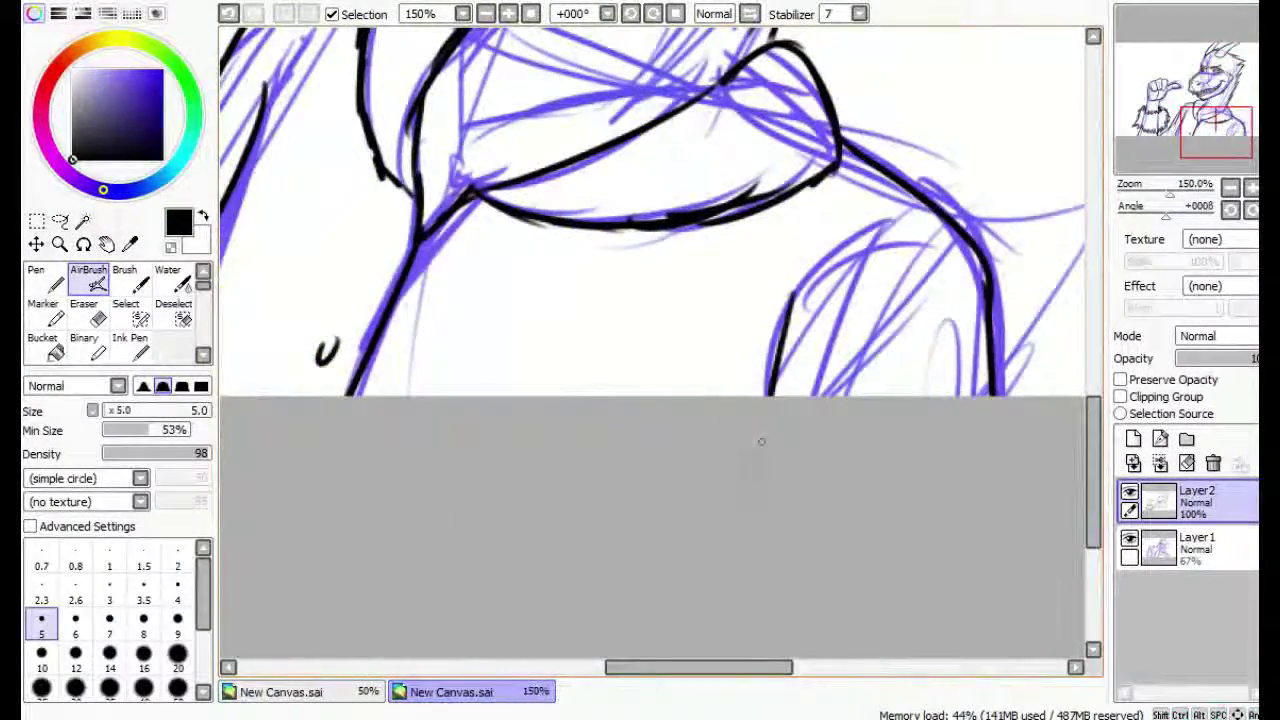
{"action": "scroll", "coordinate": [763, 443], "scroll_direction": "down", "scroll_amount": 3}
{"action": "scroll", "coordinate": [763, 443], "scroll_direction": "up", "scroll_amount": 1}
Rename the inked layer as Lines and hide the Layer1 sketch to show only the black line art.
{"action": "left_click", "coordinate": [1129, 540]}
{"action": "scroll", "coordinate": [660, 95], "scroll_direction": "up", "scroll_amount": 3}
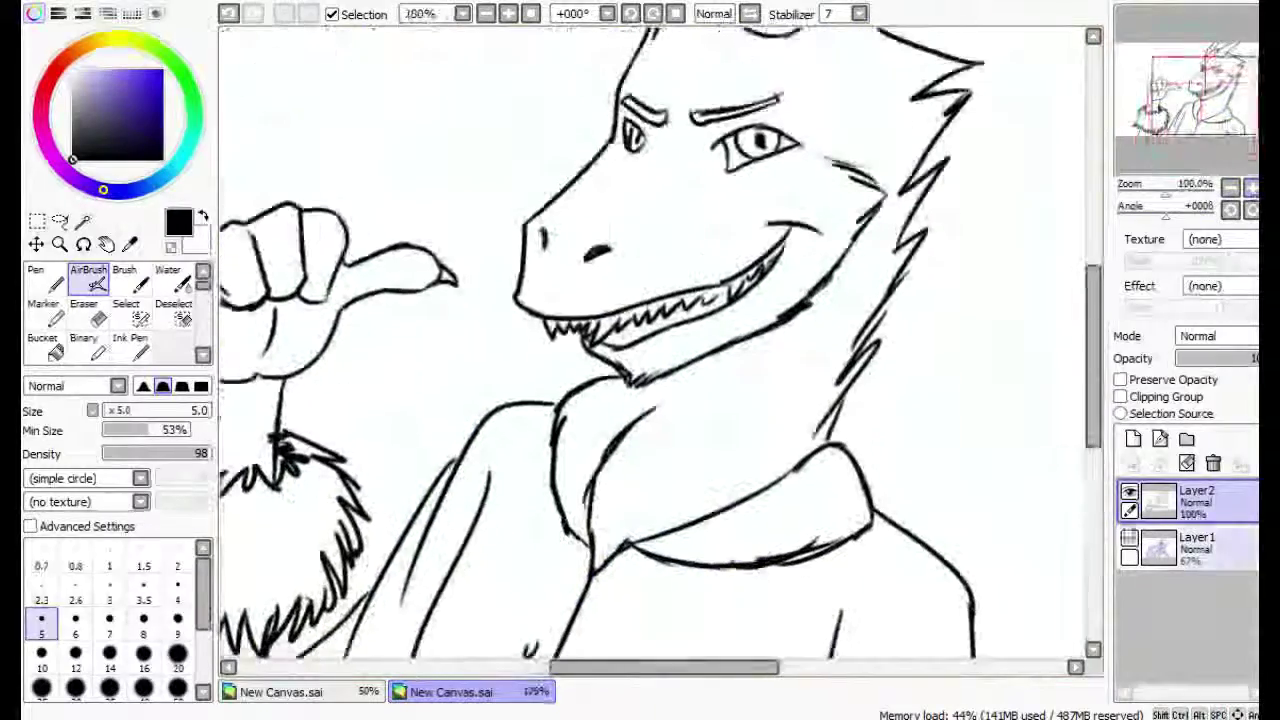
{"action": "left_click", "coordinate": [1129, 540]}
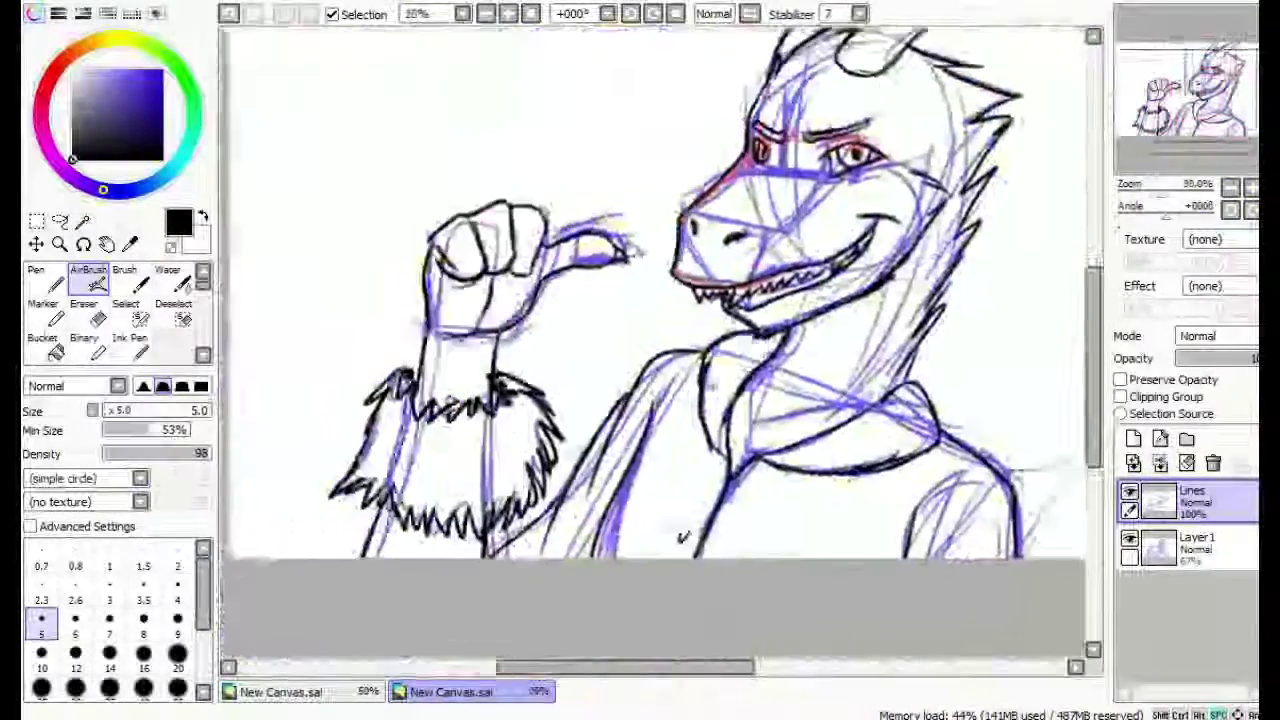
{"action": "scroll", "coordinate": [660, 340], "scroll_direction": "down", "scroll_amount": 2}
{"action": "left_click", "coordinate": [1129, 540]}
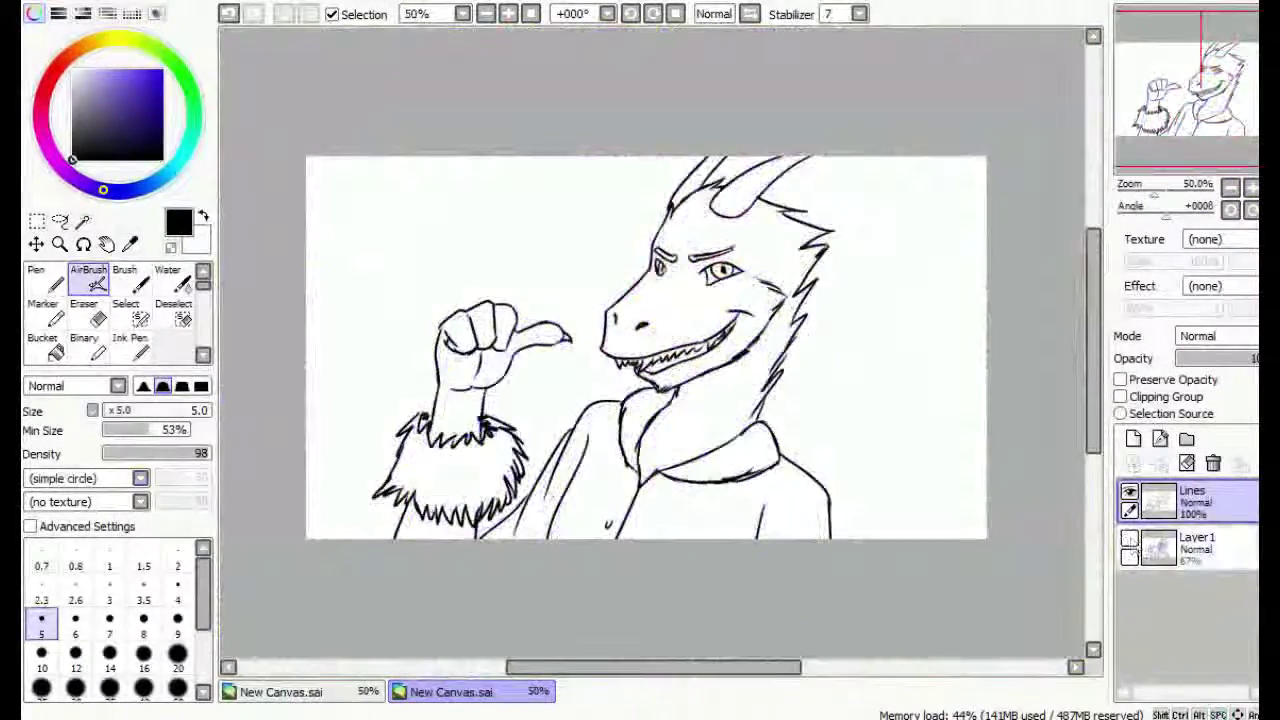
{"action": "scroll", "coordinate": [660, 340], "scroll_direction": "up", "scroll_amount": 3}
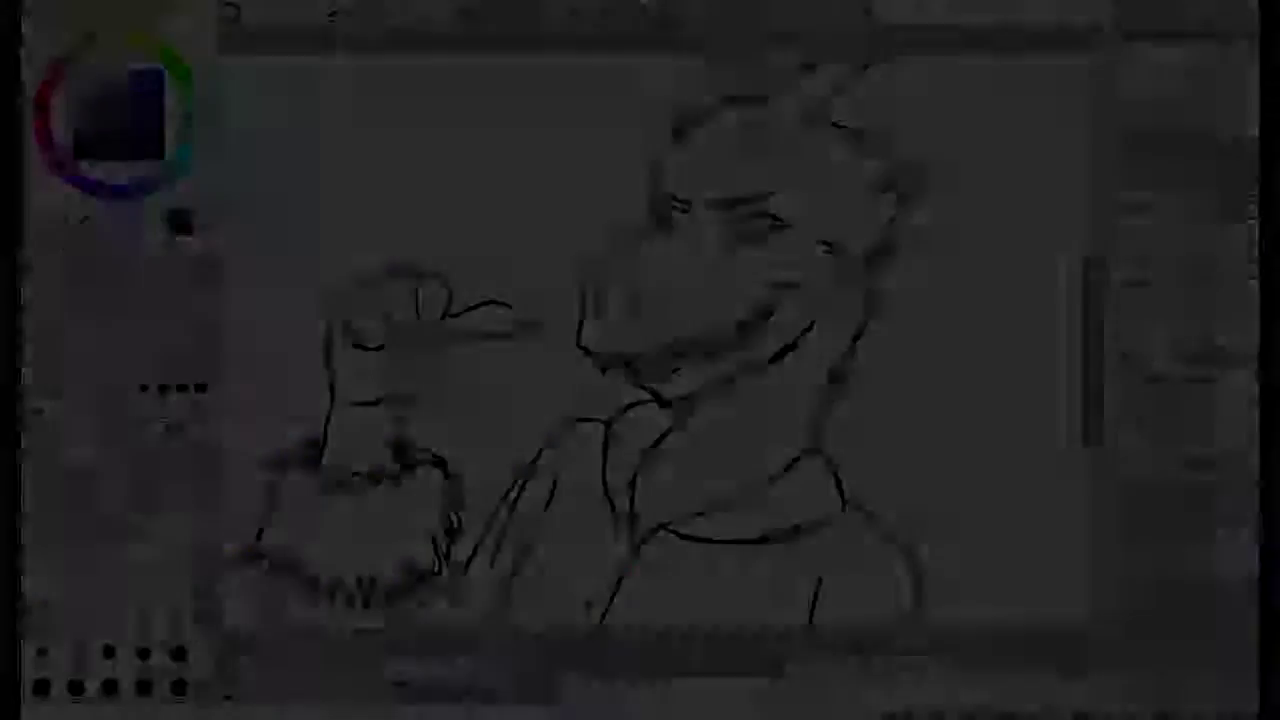